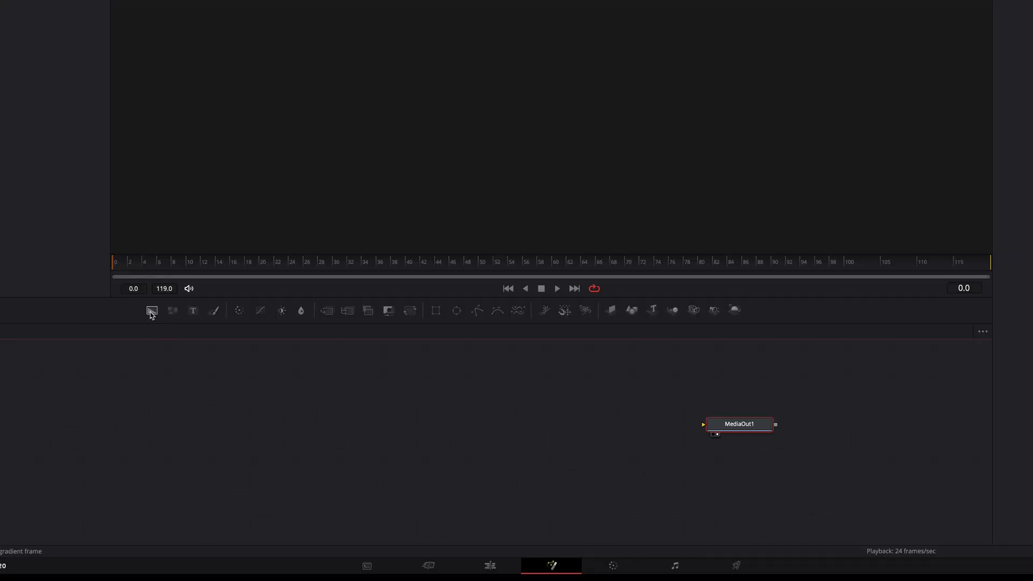
Add Background, Rectangle and Merge nodes, and connect Rectangle1 as Background1's mask, Background1 into Merge1, and Merge1 into MediaOut1
click(152, 313)
drag(151, 315, 368, 421)
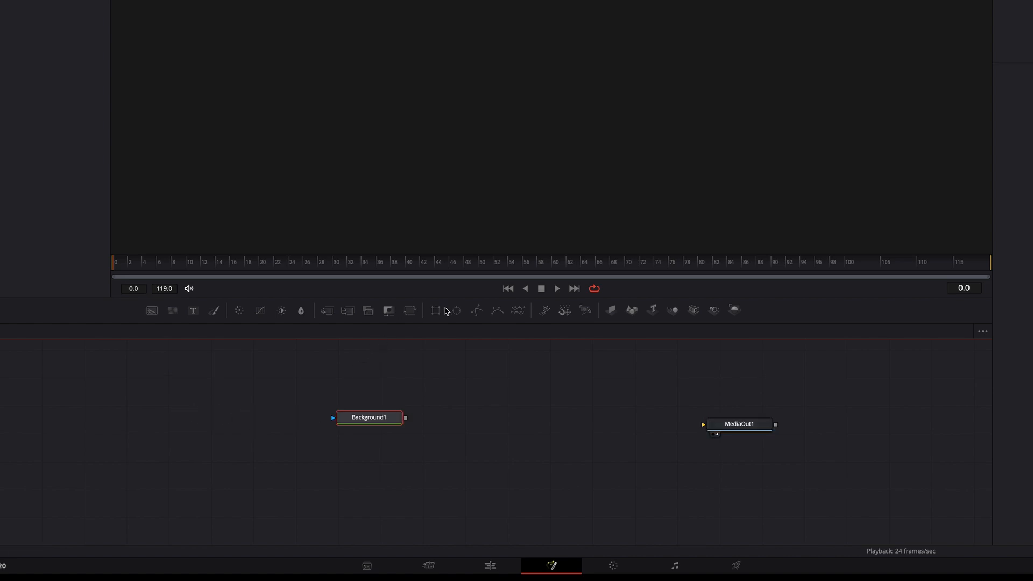
drag(436, 315, 259, 425)
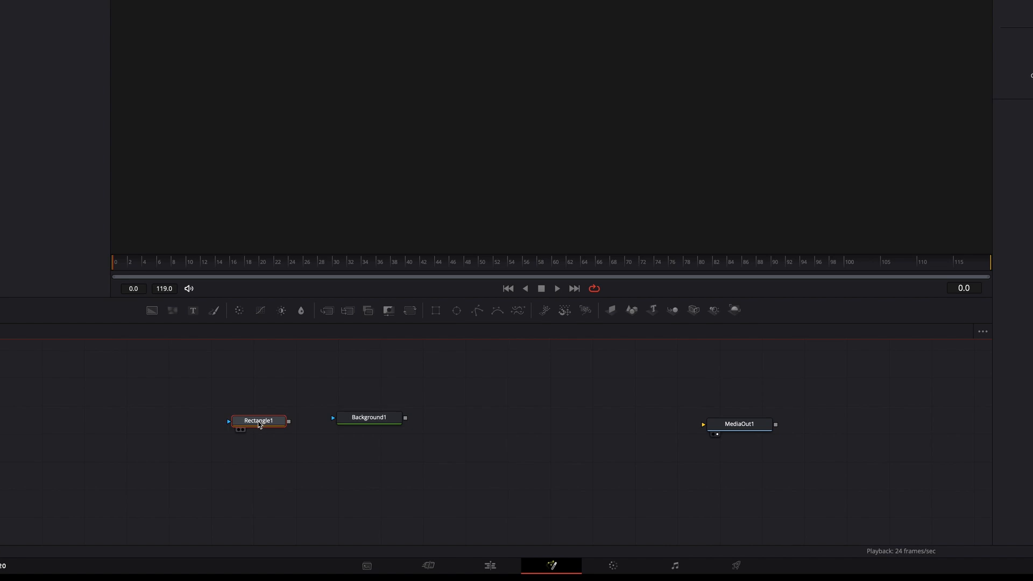
click(461, 423)
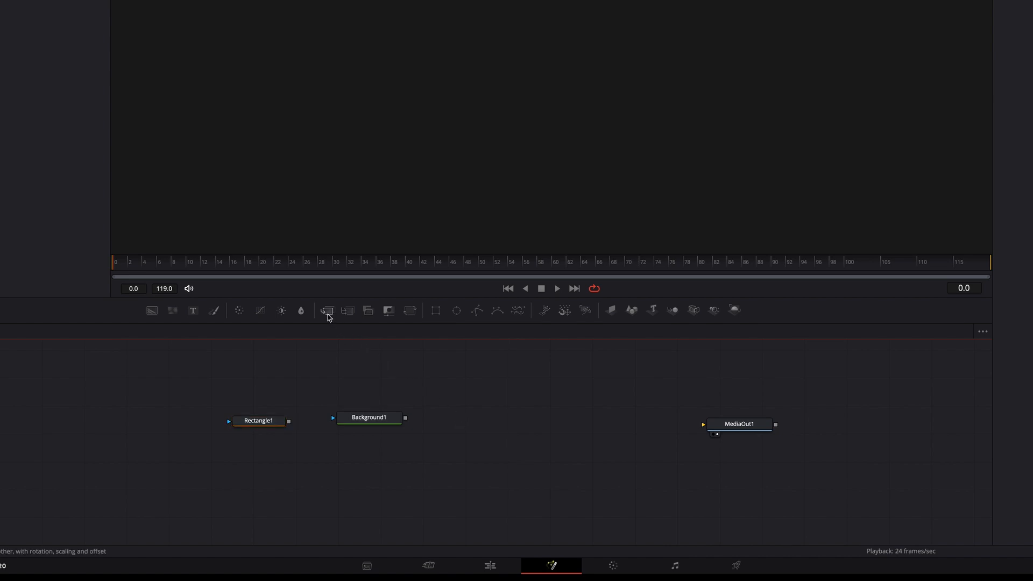
drag(328, 311, 476, 420)
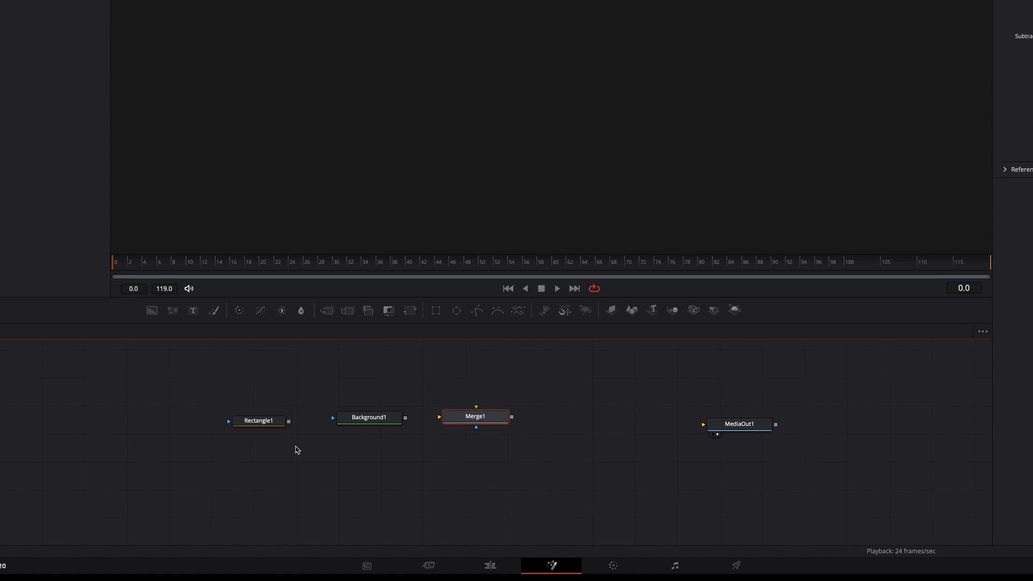
drag(289, 422, 440, 420)
drag(513, 419, 704, 425)
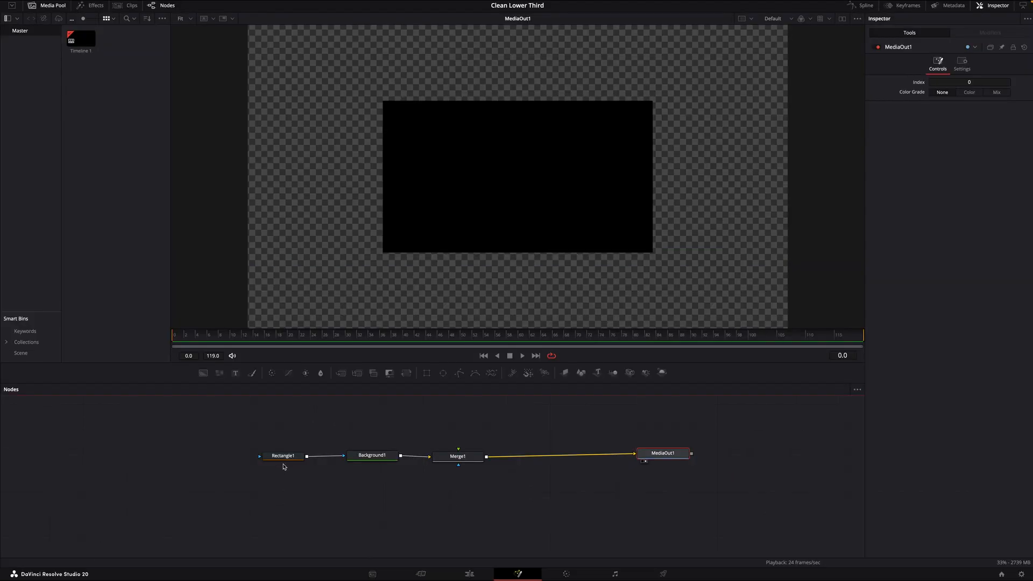
Set the rectangle mask's width to 0.3 and height to 0.2, and move its center to X 0.237, Y 0.205
click(284, 458)
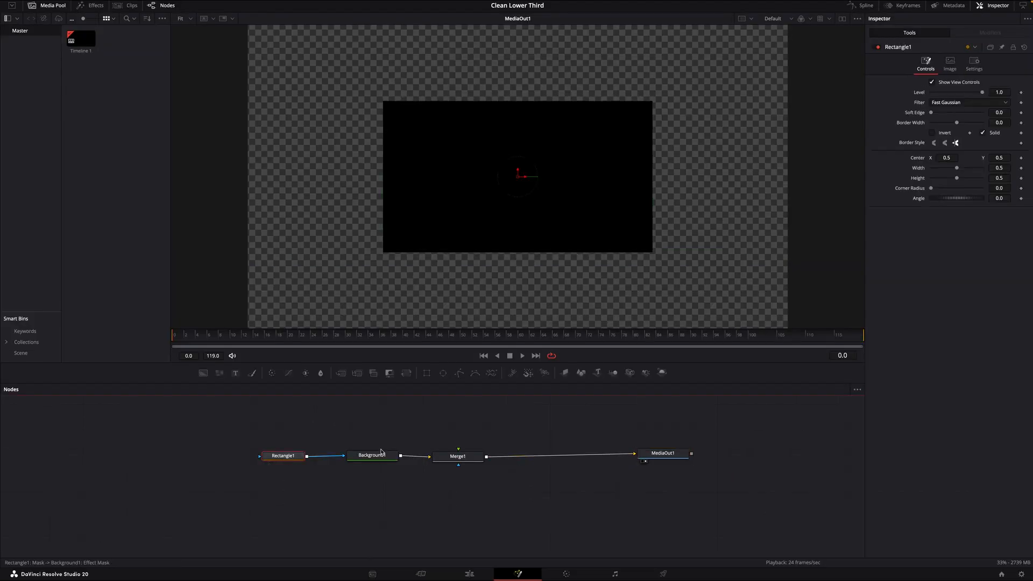
click(1002, 205)
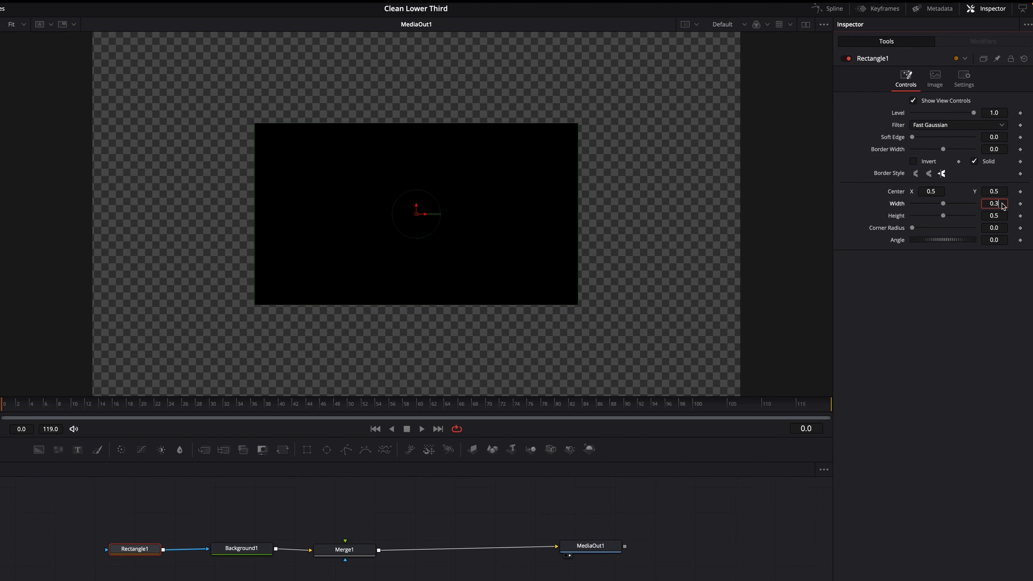
text(0.3)
key(Return)
click(1002, 215)
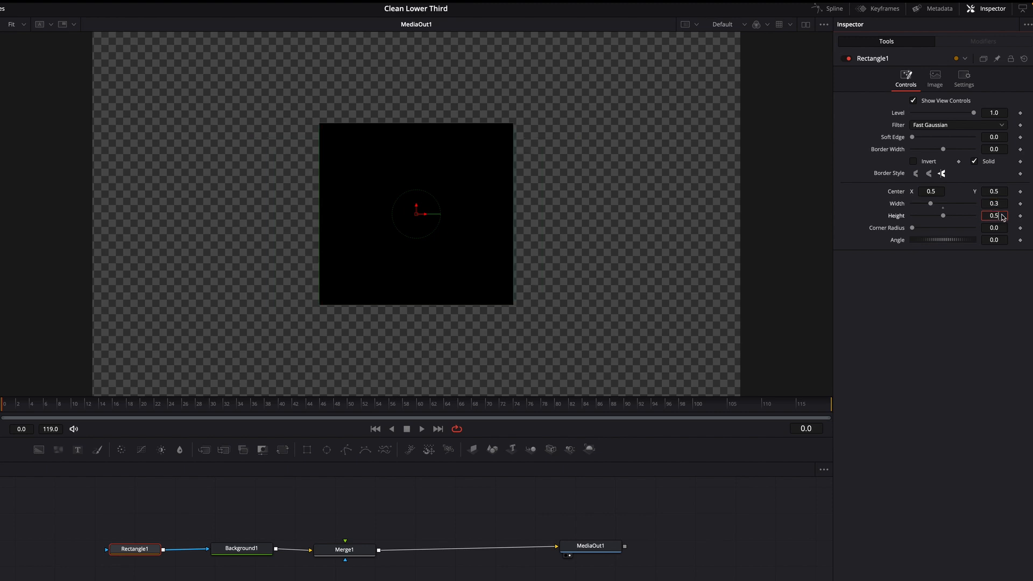
key(BackSpace)
key(Return)
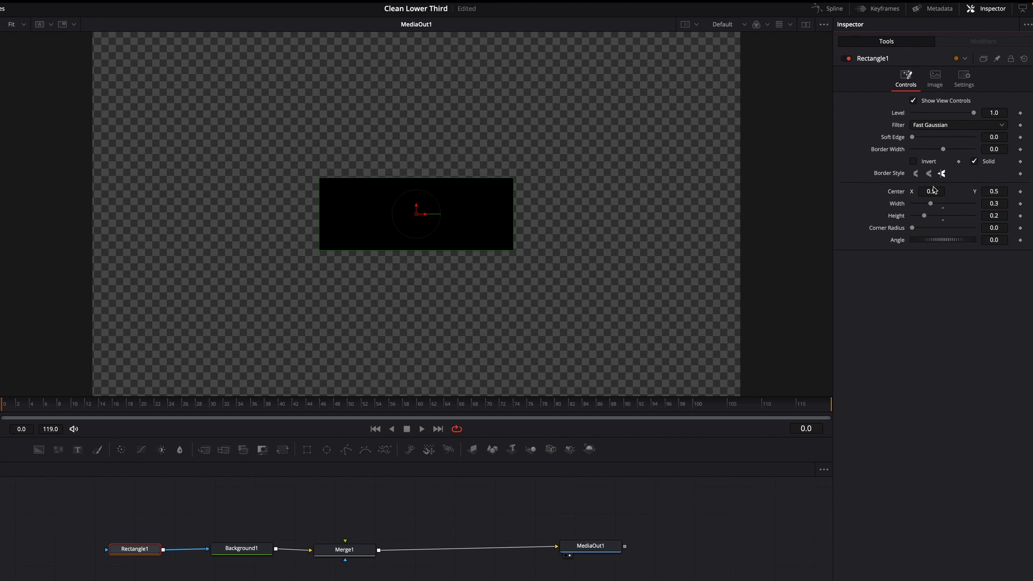
drag(933, 194, 862, 194)
drag(998, 195, 917, 195)
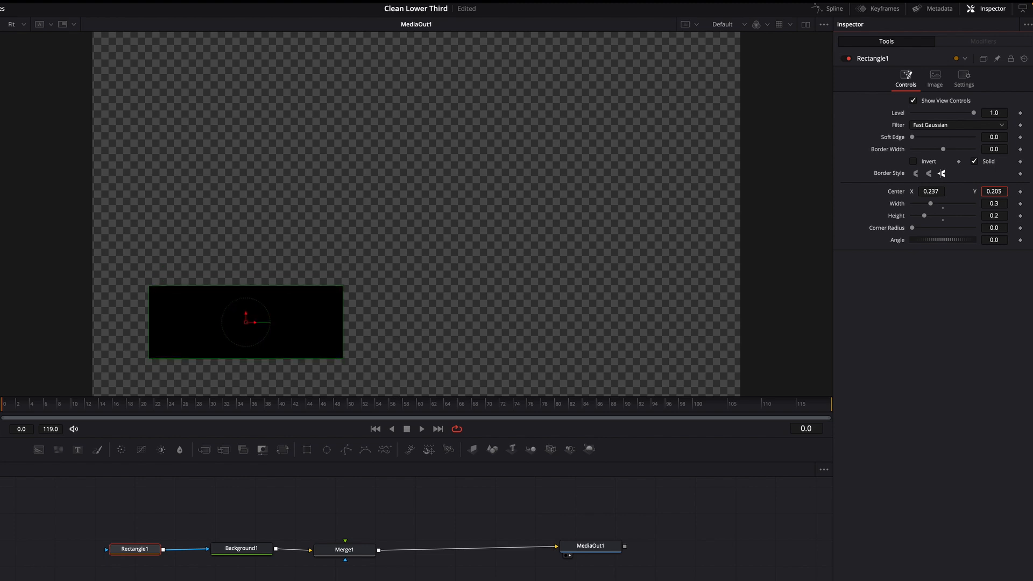
Change the Background1 color to Teal from the pencil swatches
click(238, 549)
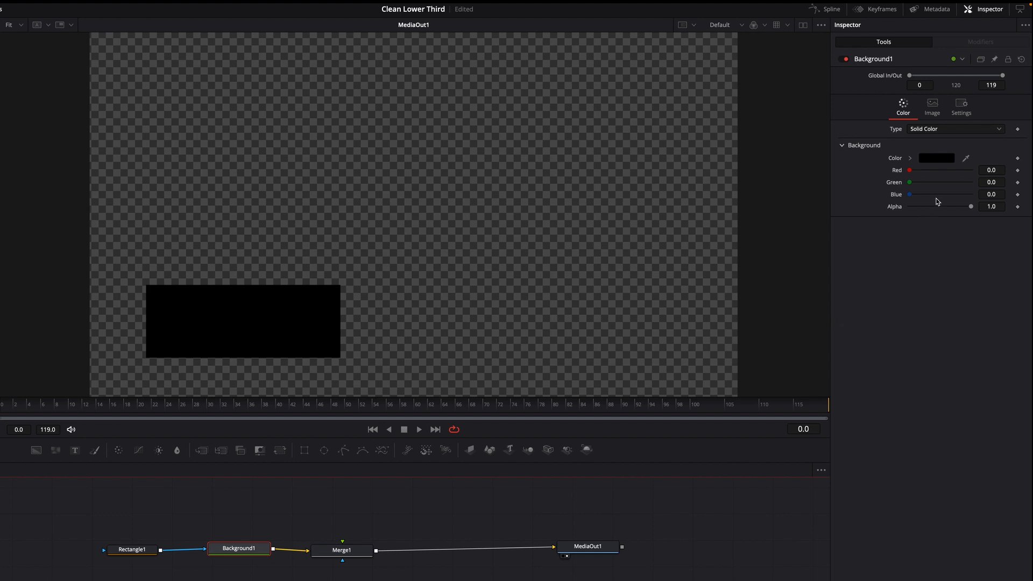
click(939, 161)
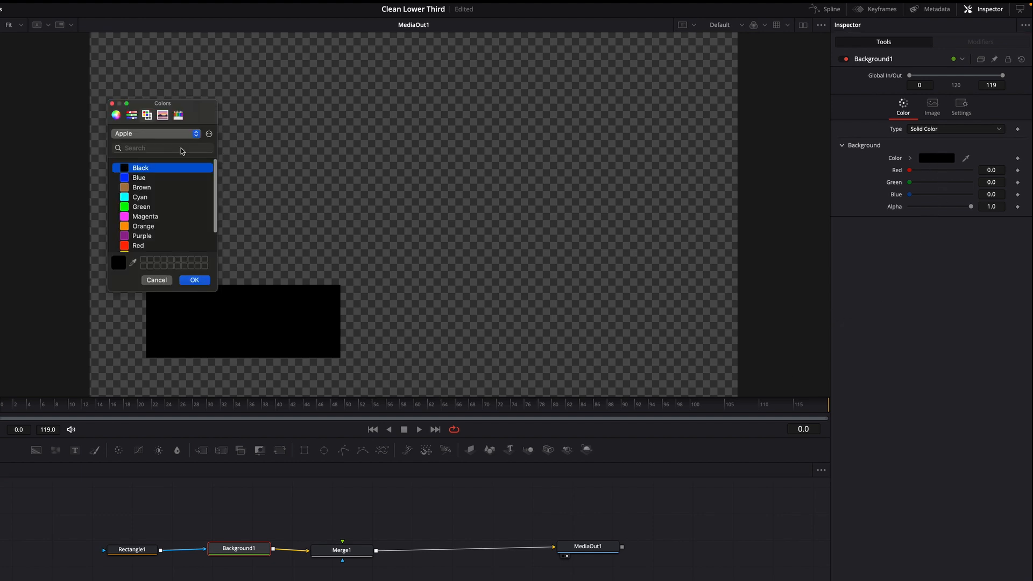
click(178, 115)
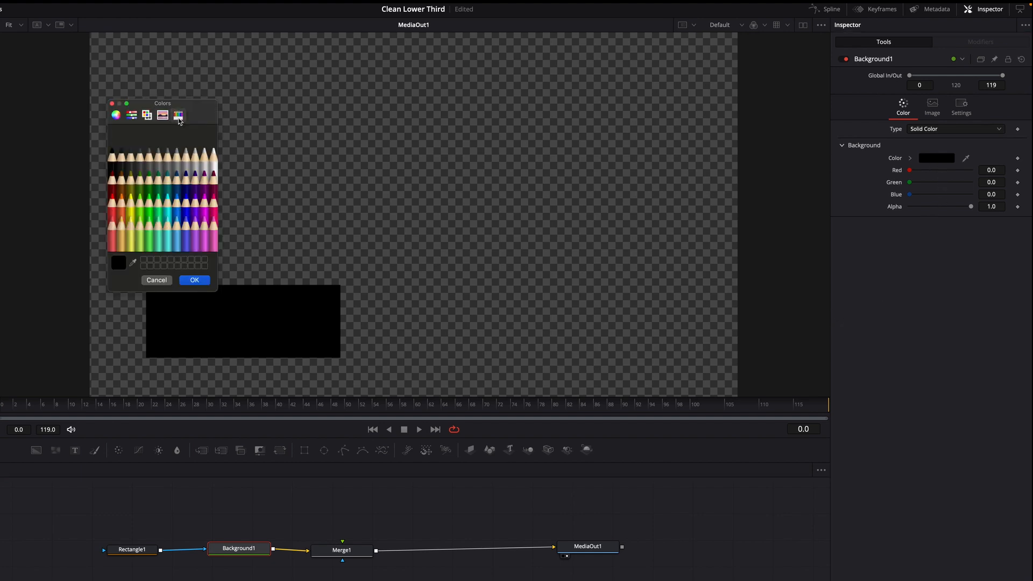
click(164, 184)
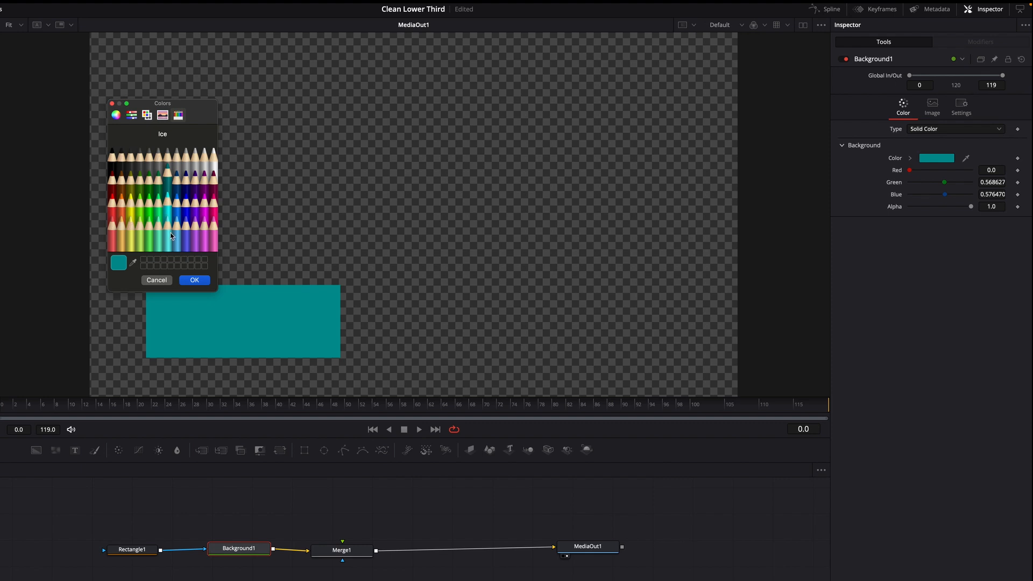
click(195, 280)
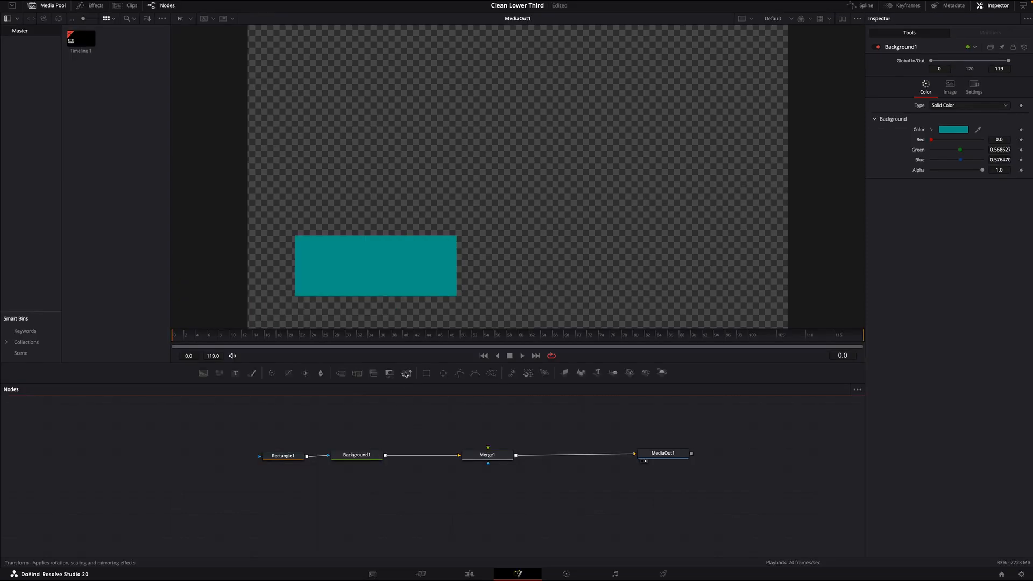
Insert a Transform node between Background1 and Merge1 and keyframe its center at X 0.1 on frame 0
drag(407, 375, 415, 460)
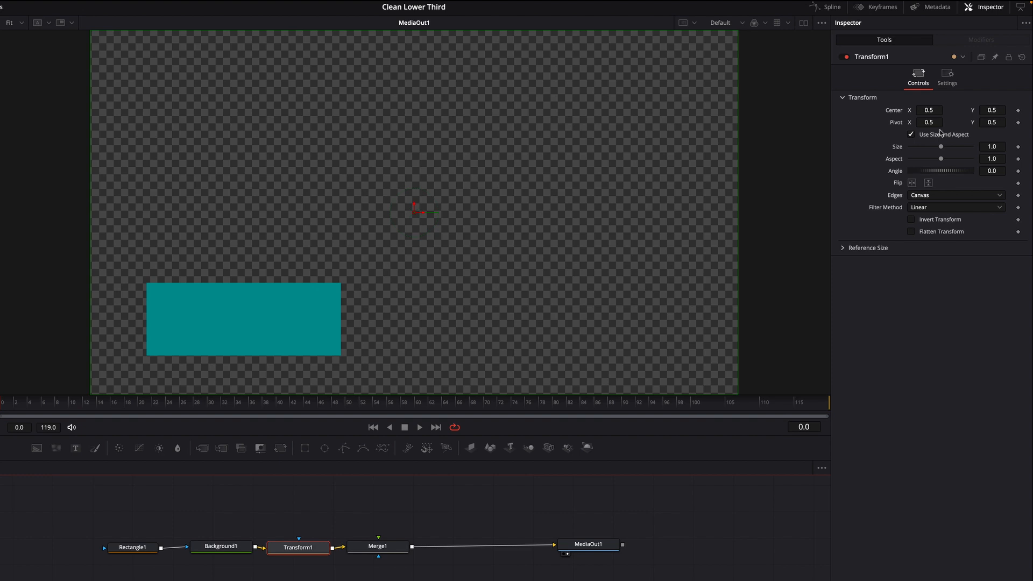
click(929, 110)
text(0.44)
key(Return)
drag(929, 109, 747, 110)
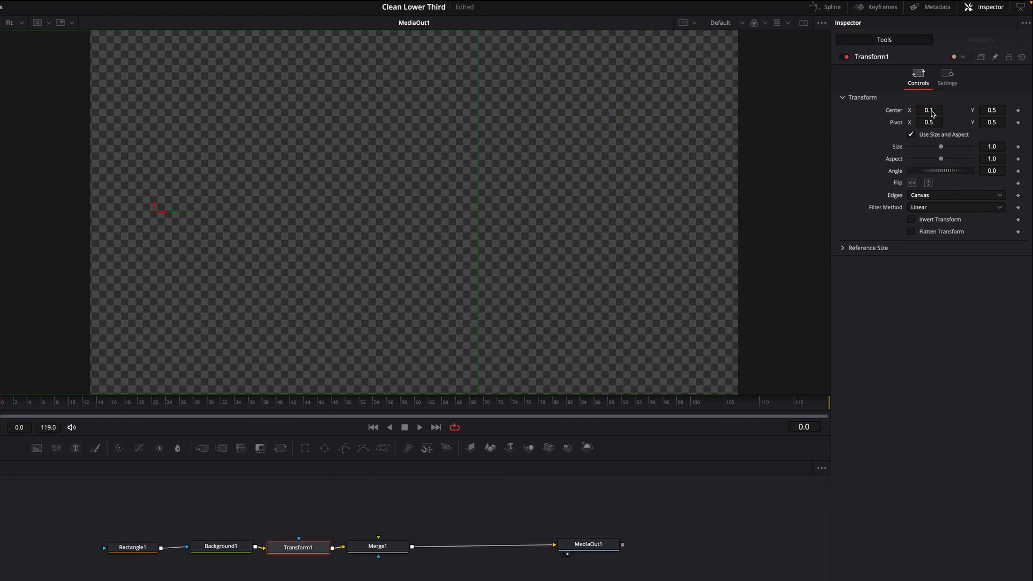
click(1018, 111)
Set the Transform1 center X to 0.5 at about frame 15 and play back the slide-in animation
click(14, 414)
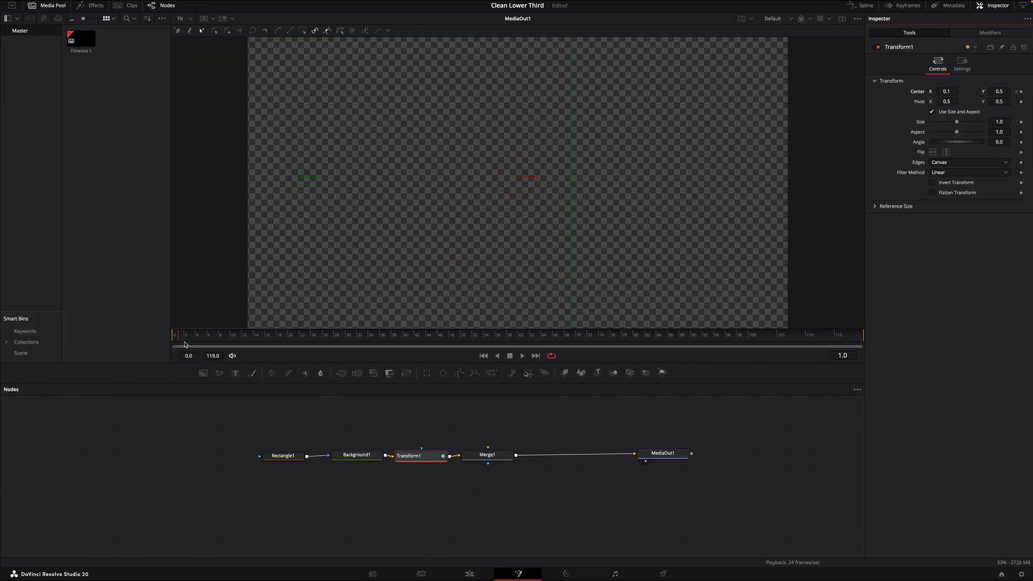
drag(205, 347, 252, 353)
drag(948, 92, 1024, 97)
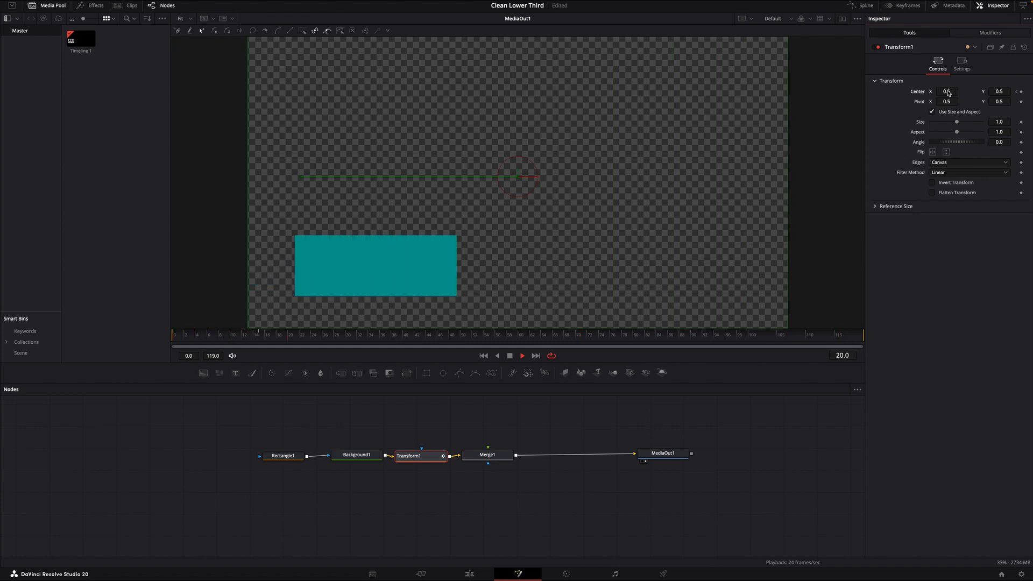
click(509, 355)
click(430, 416)
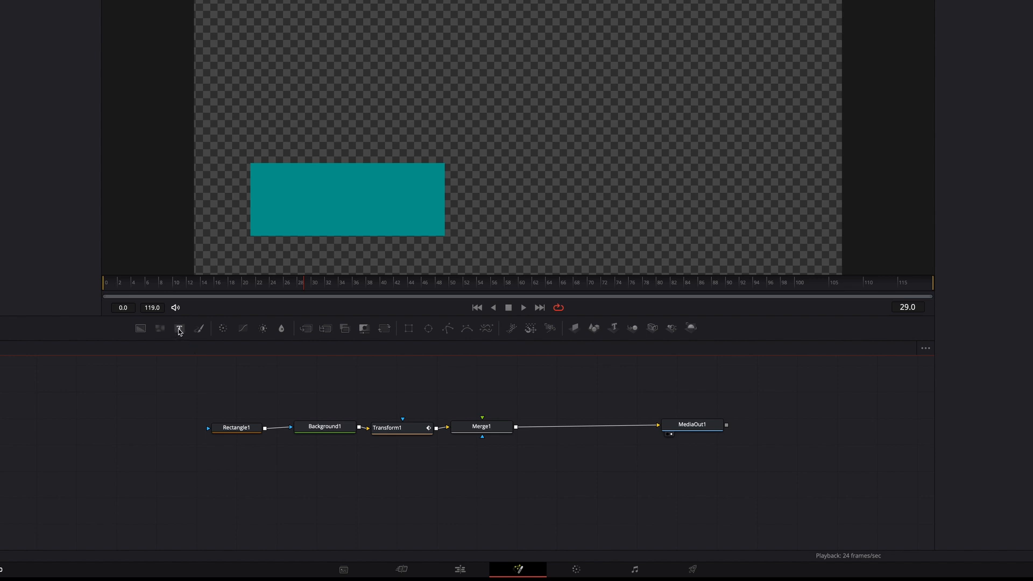
Add a Text node as the foreground of Merge1 and enter the person's full name as its text
drag(179, 331, 473, 420)
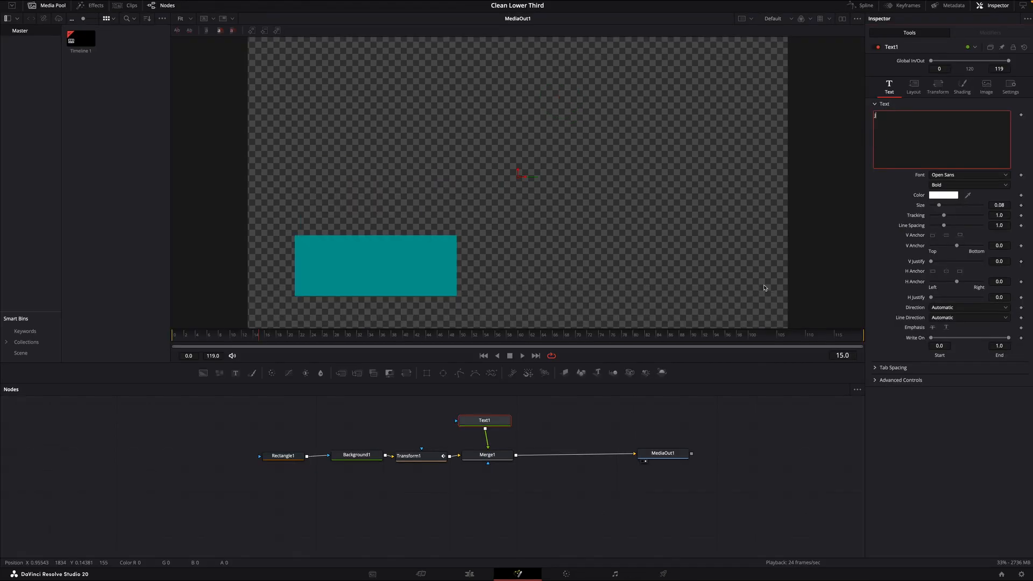
text(Jord)
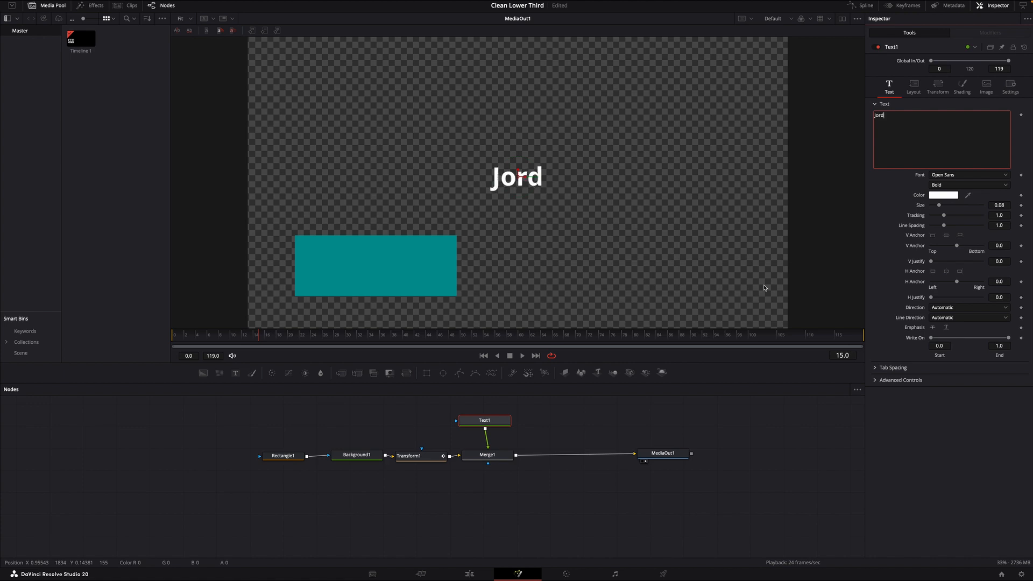
text(an)
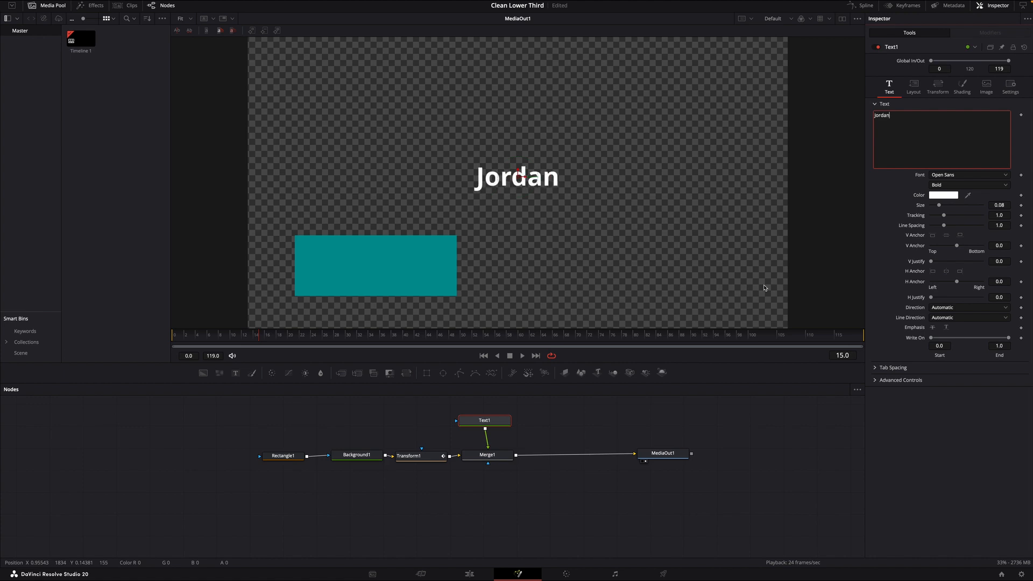
text( S)
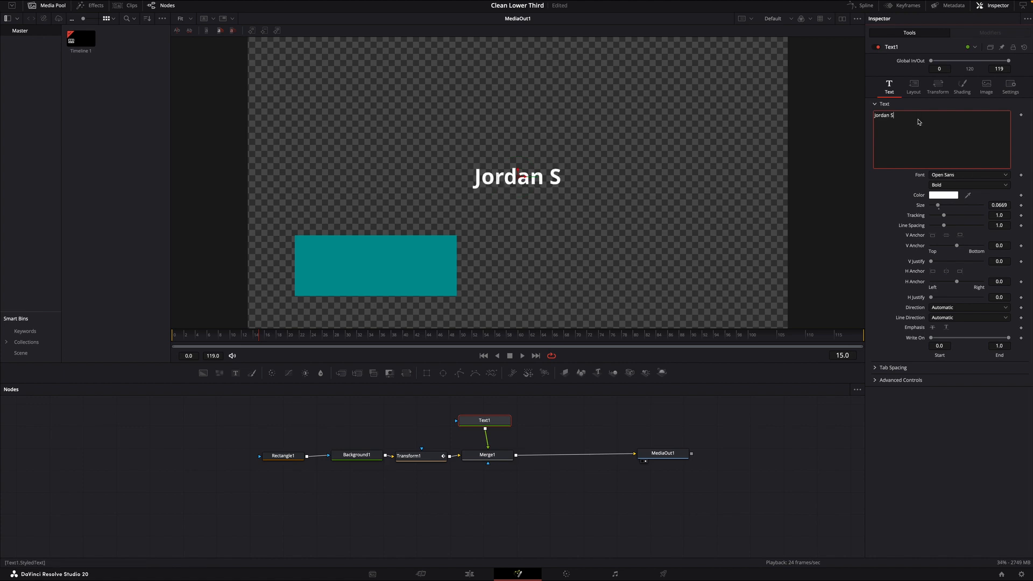
text(mith)
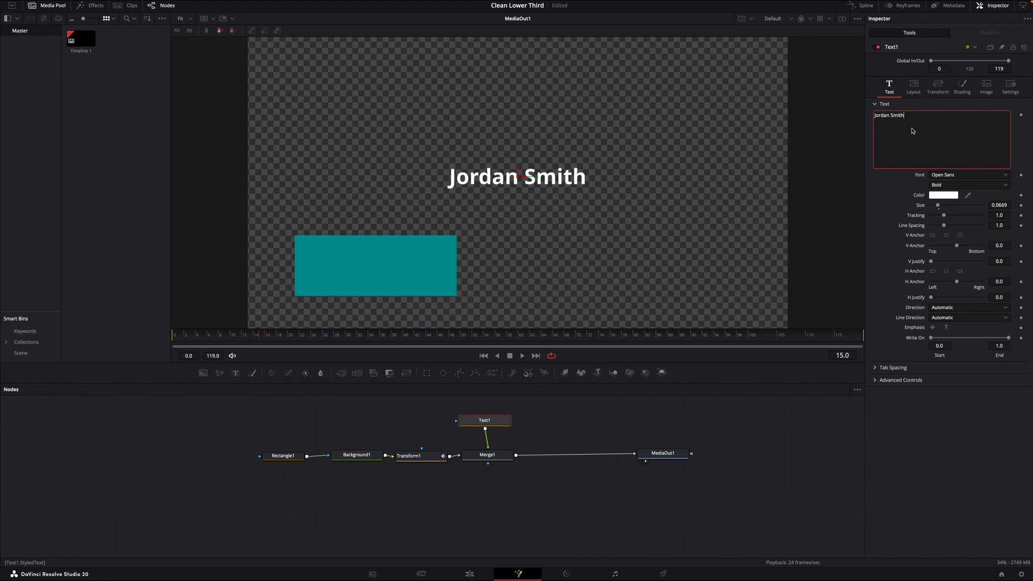
Set the name text's font to Times New Roman and its size to 0.0827
click(1006, 176)
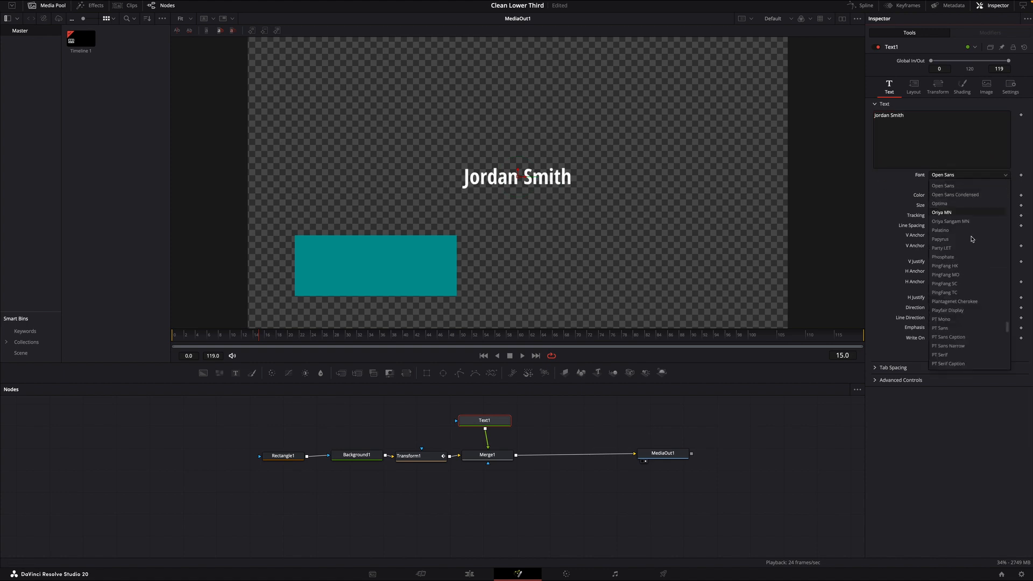
scroll(953, 301, down, 5)
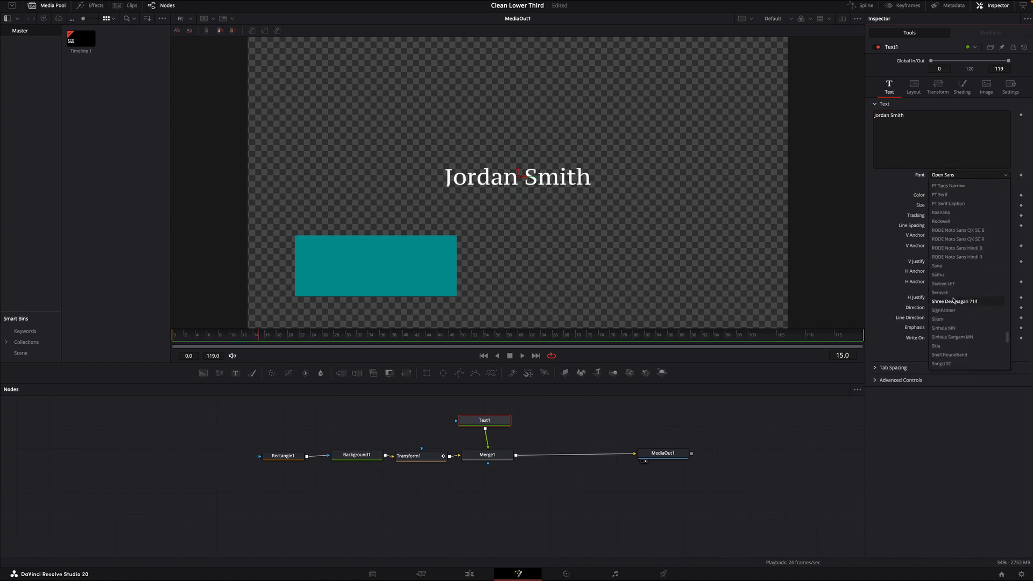
click(950, 257)
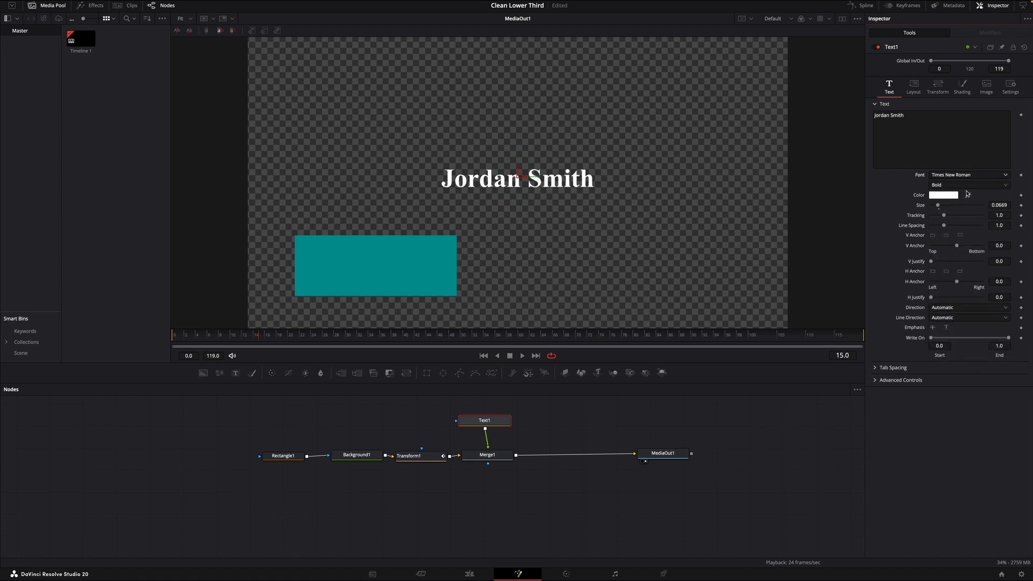
drag(938, 206, 939, 208)
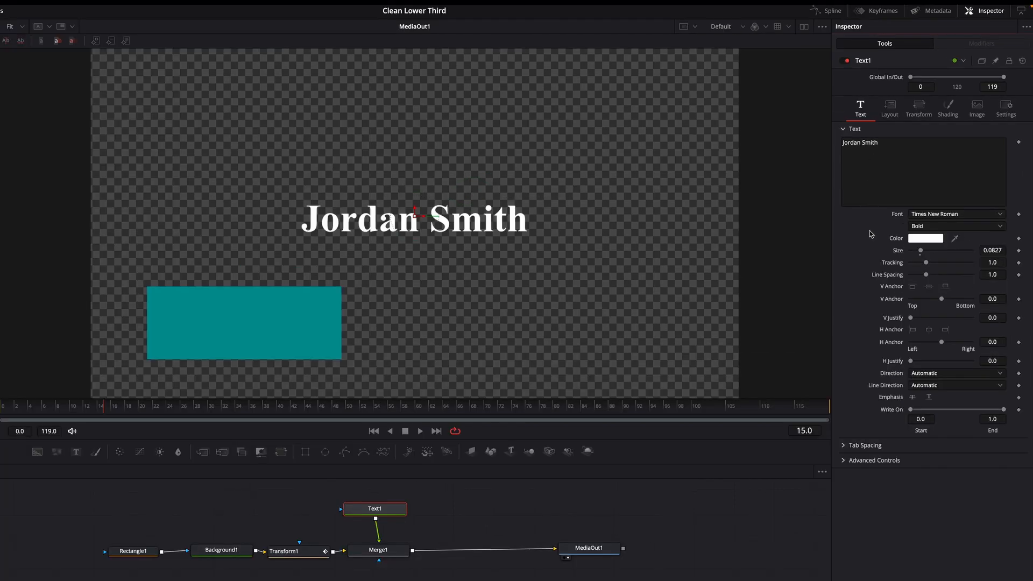
Move the name text's center to about X 0.237, Y 0.26 and shrink the text to fit inside the teal rectangle
click(888, 115)
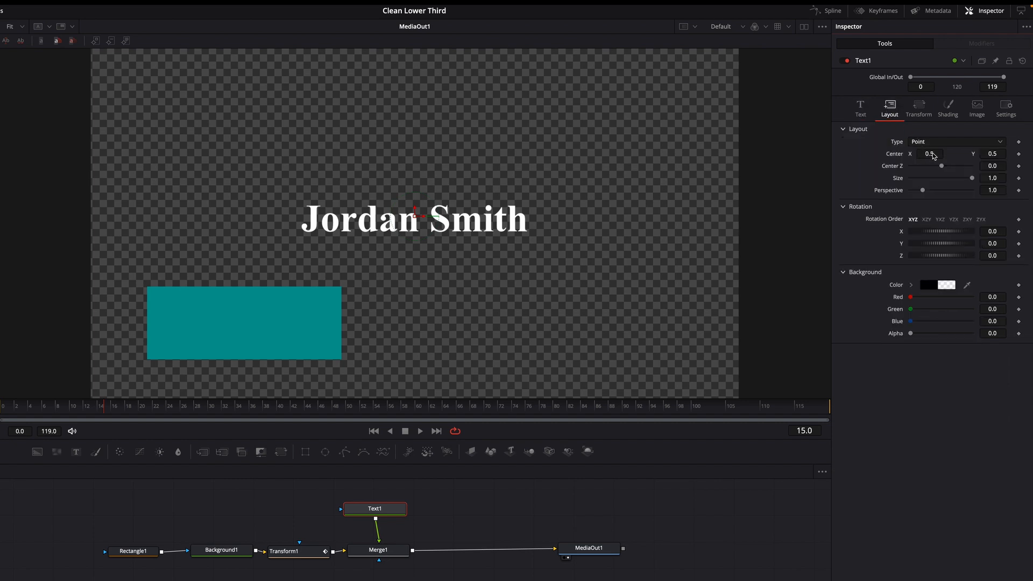
drag(934, 156, 868, 156)
mouse_move(998, 154)
mouse_down()
mouse_move(964, 156)
mouse_move(999, 156)
mouse_up()
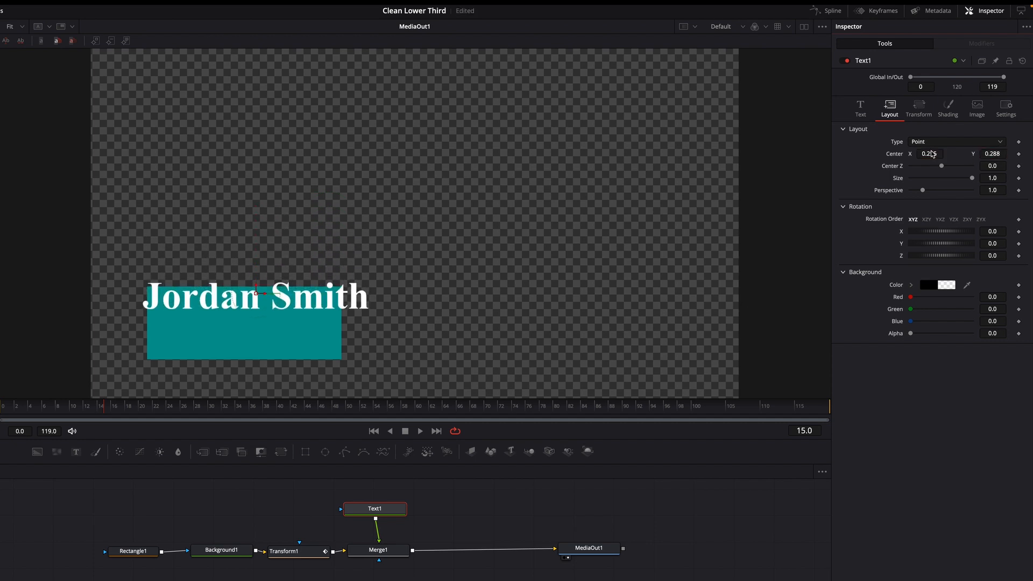
drag(932, 155, 928, 155)
drag(998, 155, 992, 155)
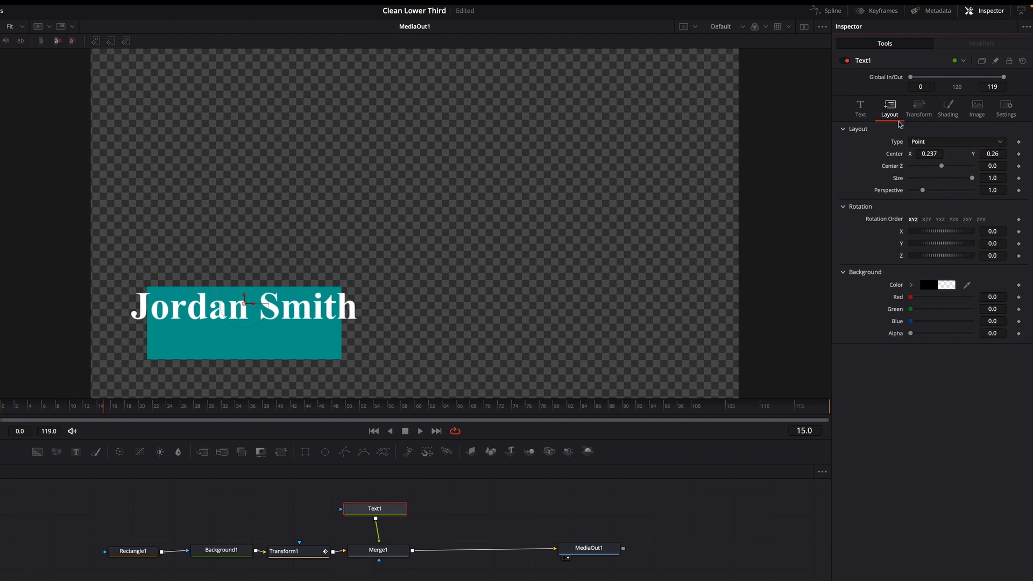
click(861, 110)
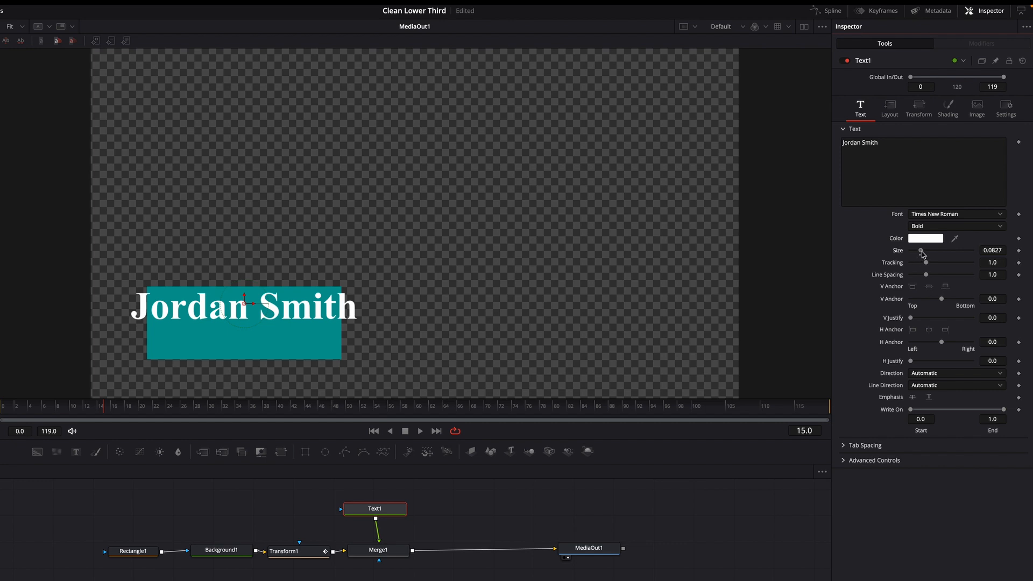
drag(922, 254, 920, 255)
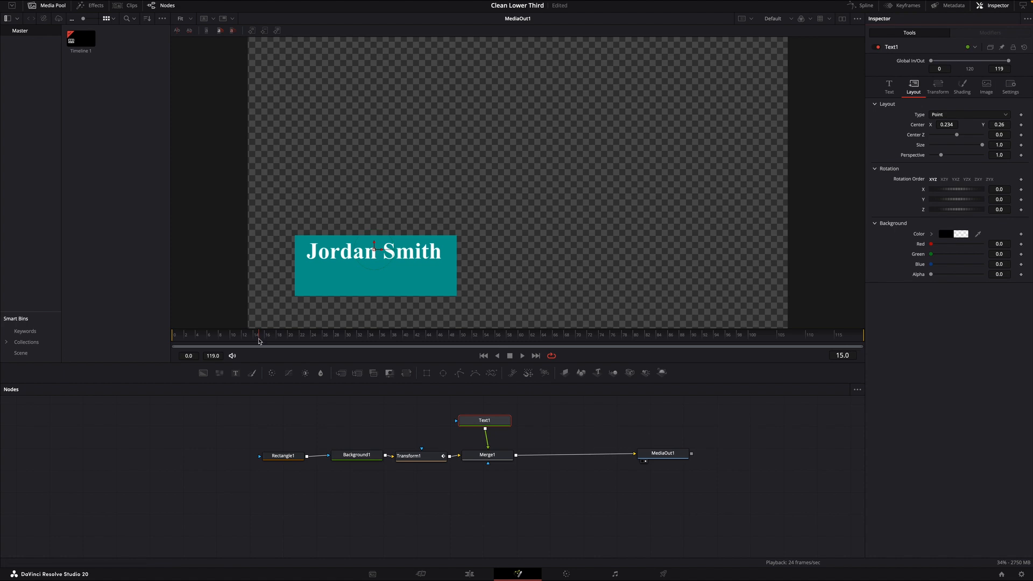
Keyframe the name text's center X at -0.131 on frame 5 and at 0.235 on frame 20
drag(258, 341, 204, 340)
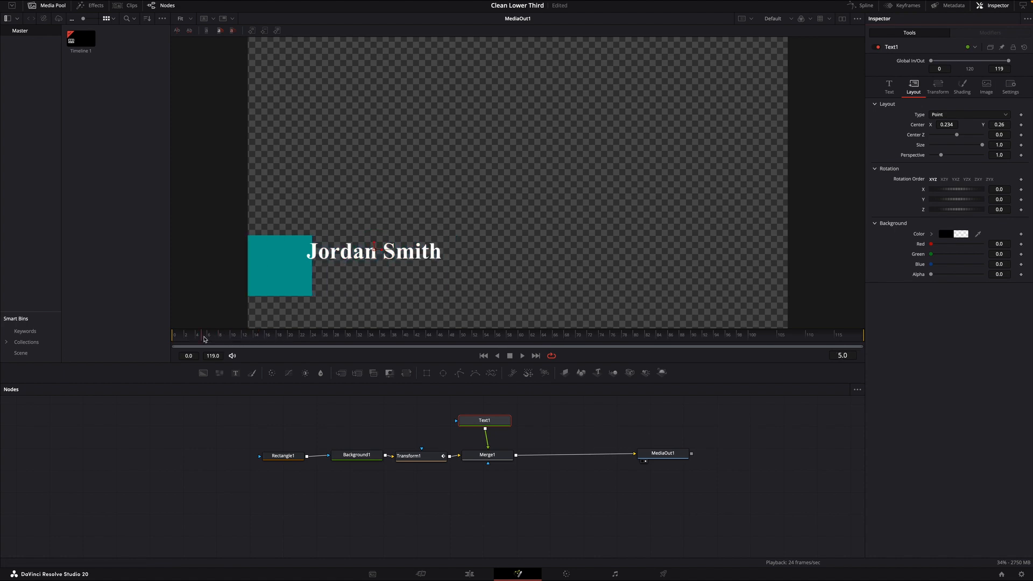
drag(947, 124, 768, 124)
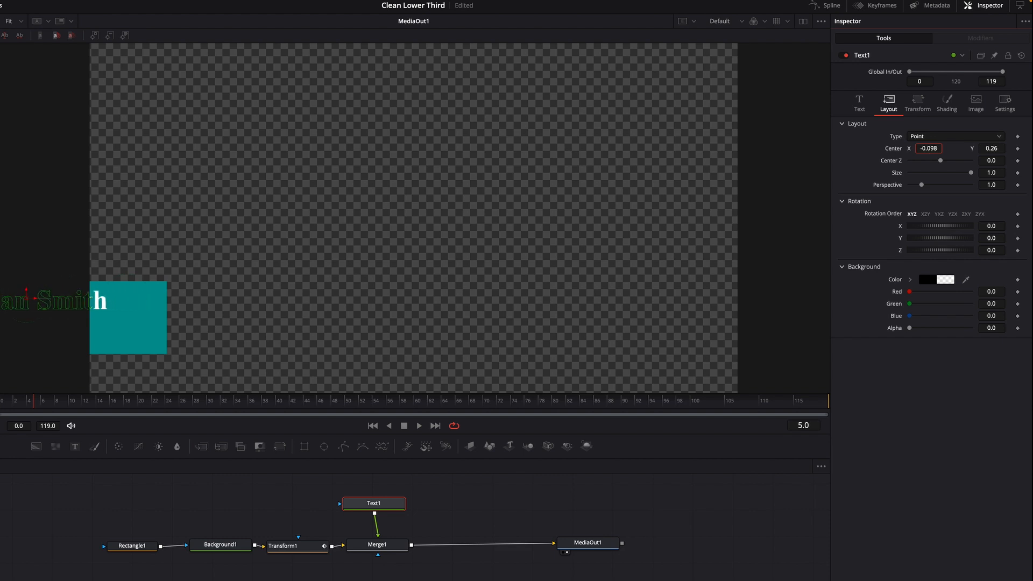
drag(947, 148, 929, 148)
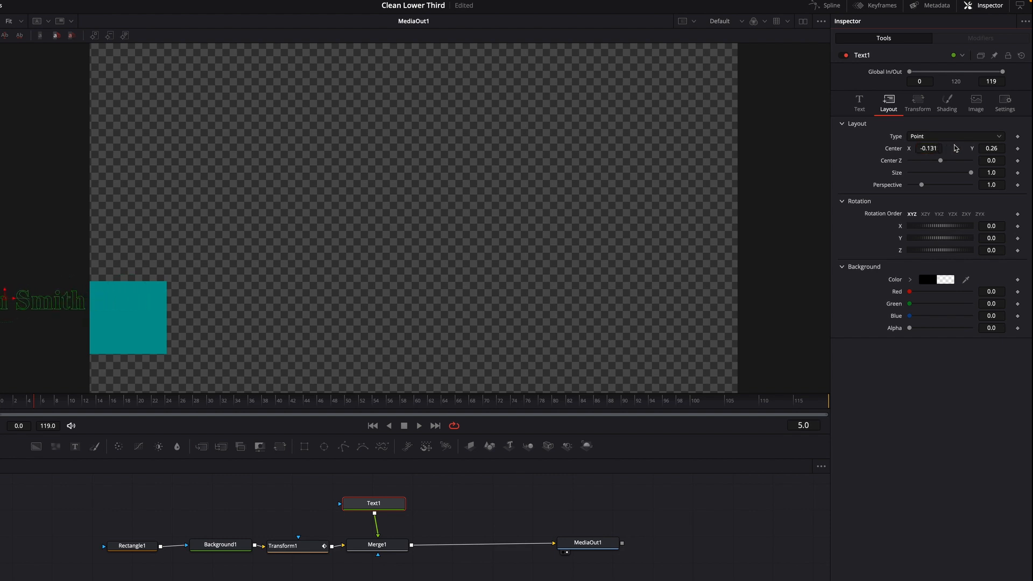
click(1017, 149)
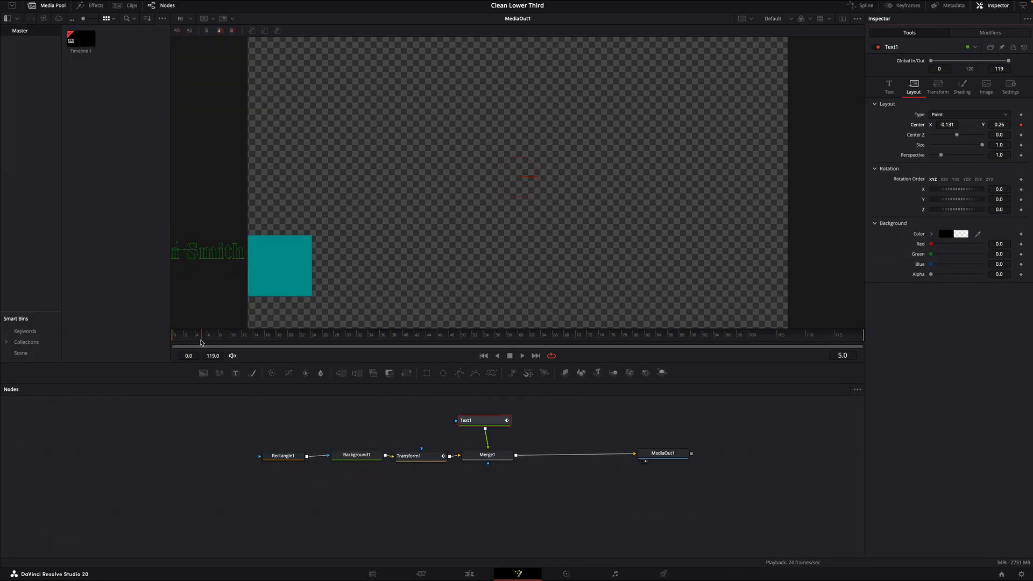
drag(201, 342, 281, 354)
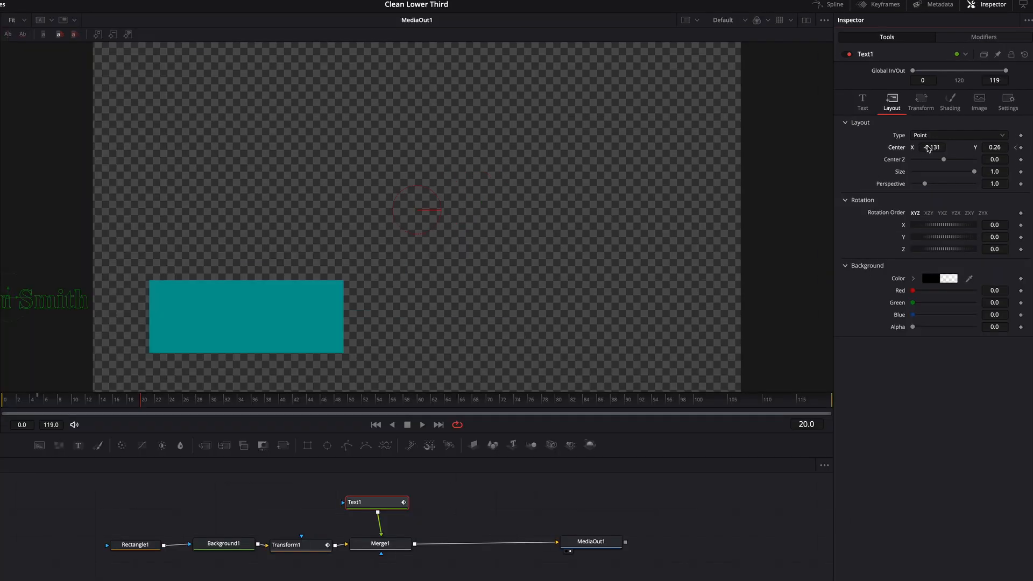
drag(929, 149, 1019, 148)
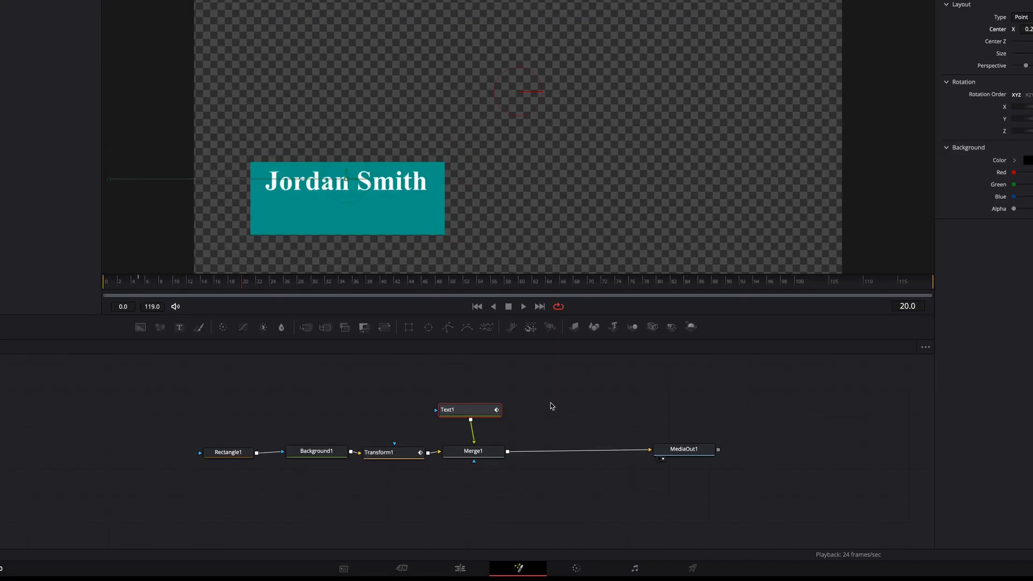
Insert a second Merge node between Merge1 and MediaOut1 and connect a new Text node as its foreground
drag(307, 330, 566, 453)
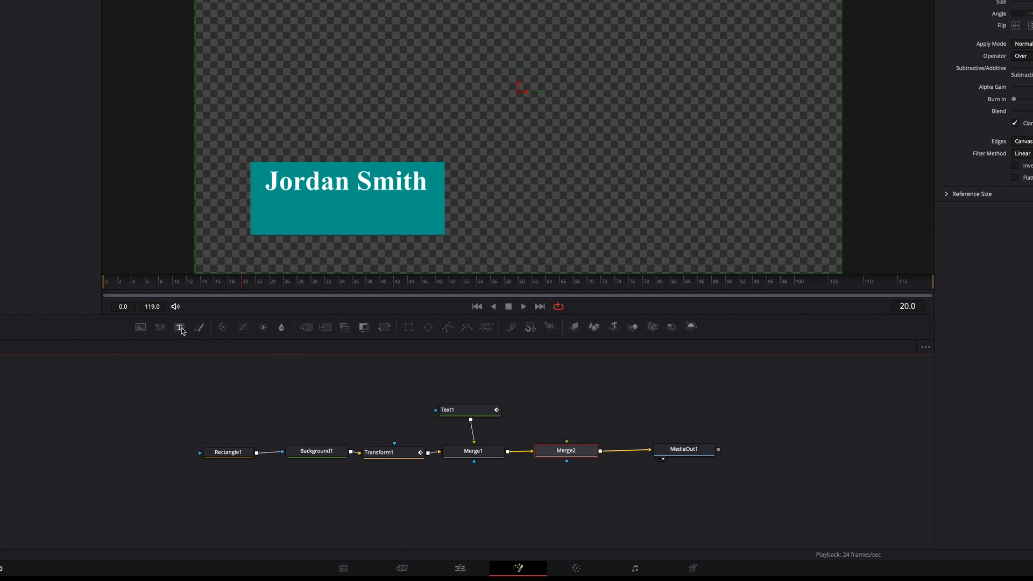
drag(180, 328, 379, 382)
drag(574, 401, 560, 405)
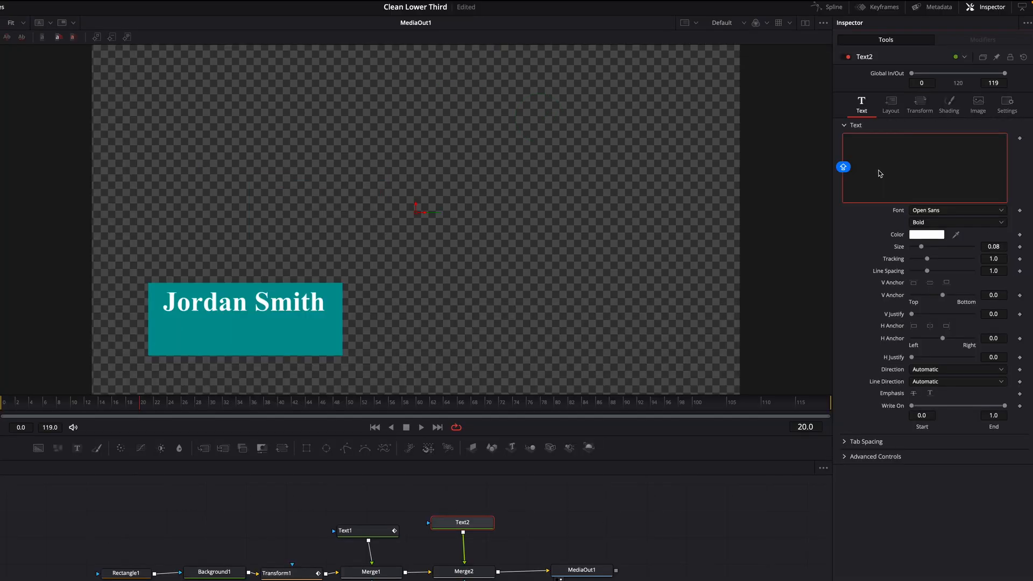
Enter "Creative Director" as the text of Text2 and reduce its size to 0.0433
text(Creat)
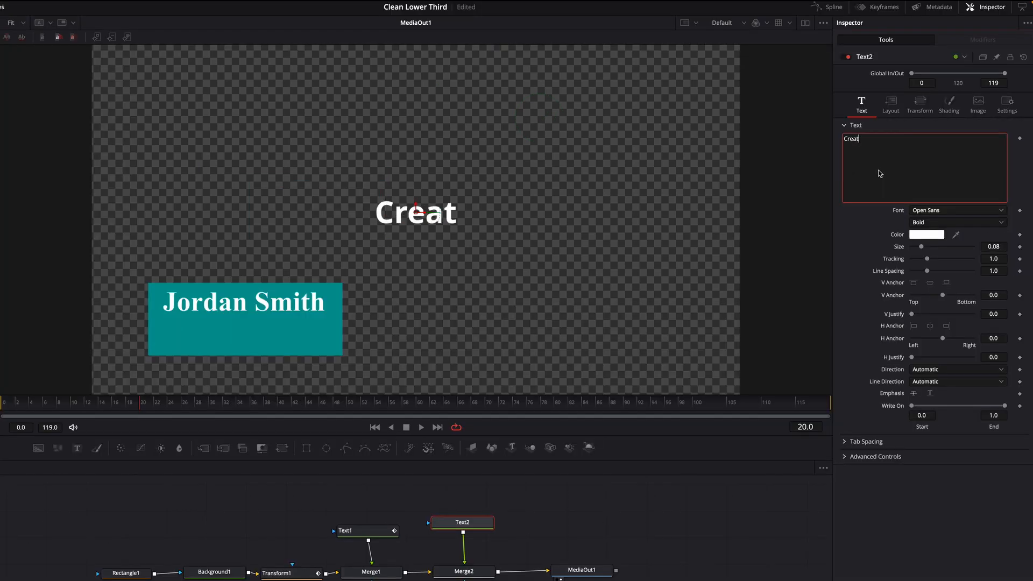
text(ive )
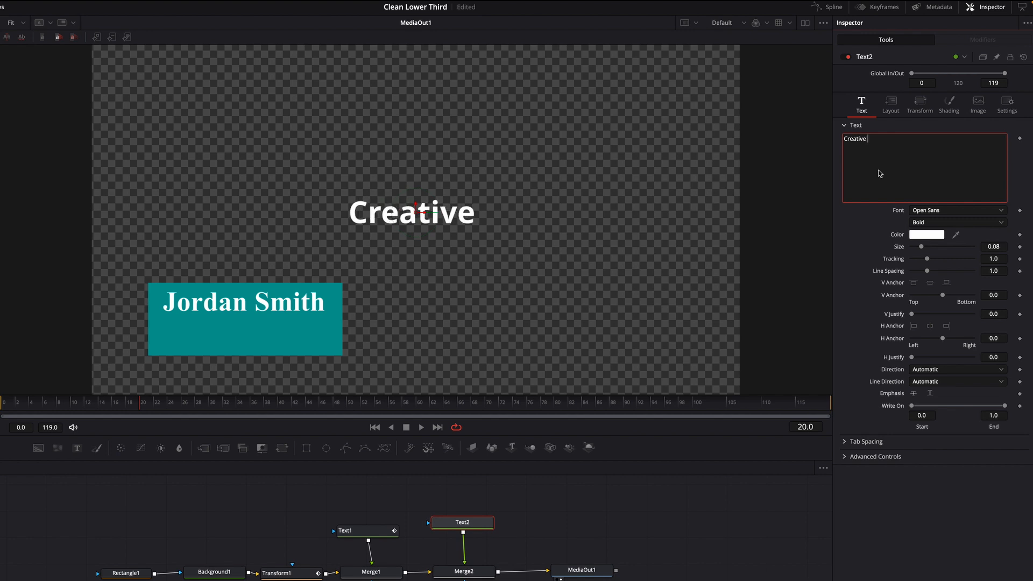
text(Di)
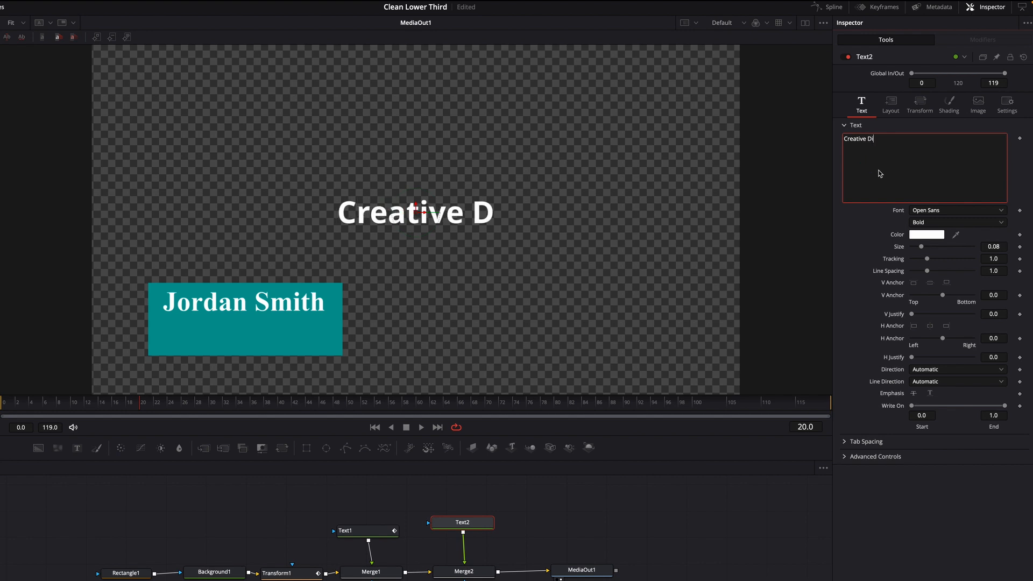
text(rector)
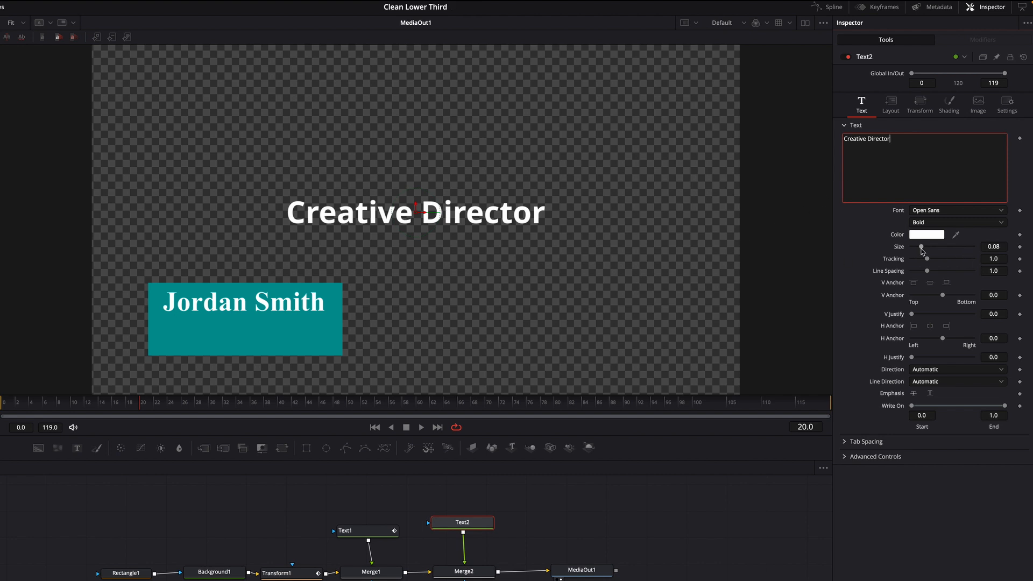
drag(922, 247, 918, 250)
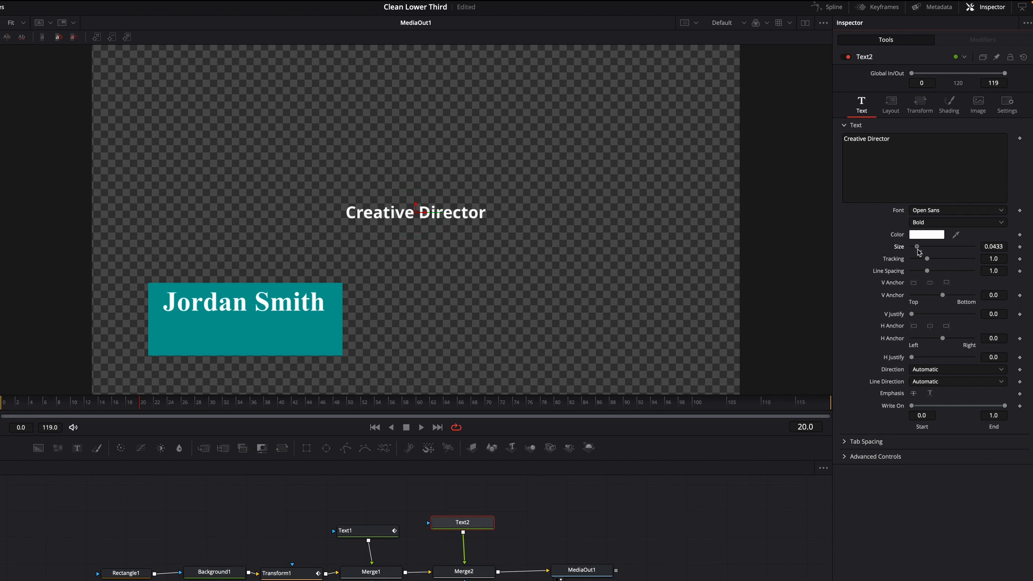
Move the job title's center to X 0.234, Y 0.181 so it sits below the name inside the rectangle
click(891, 108)
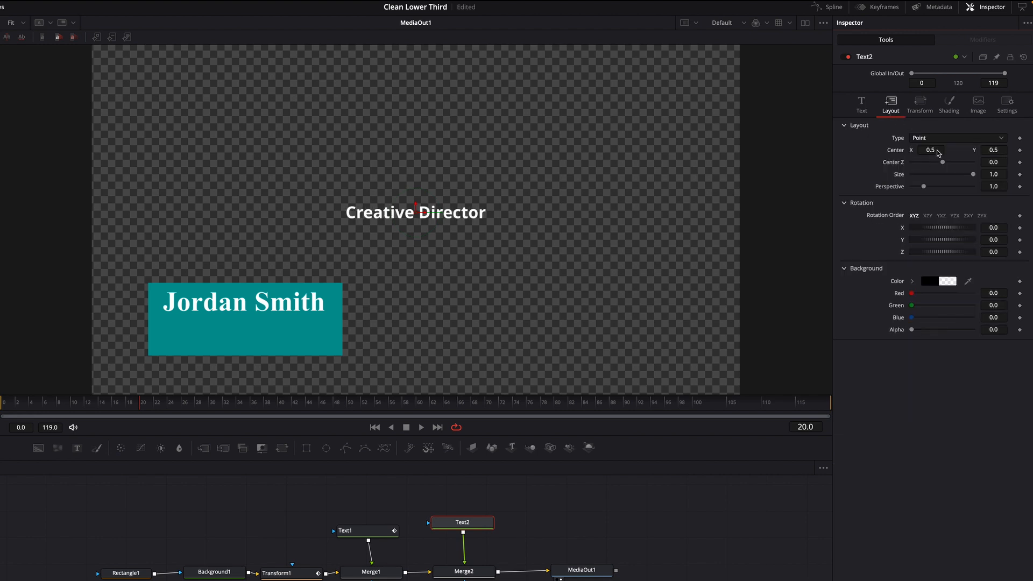
drag(931, 150, 897, 150)
drag(993, 150, 950, 150)
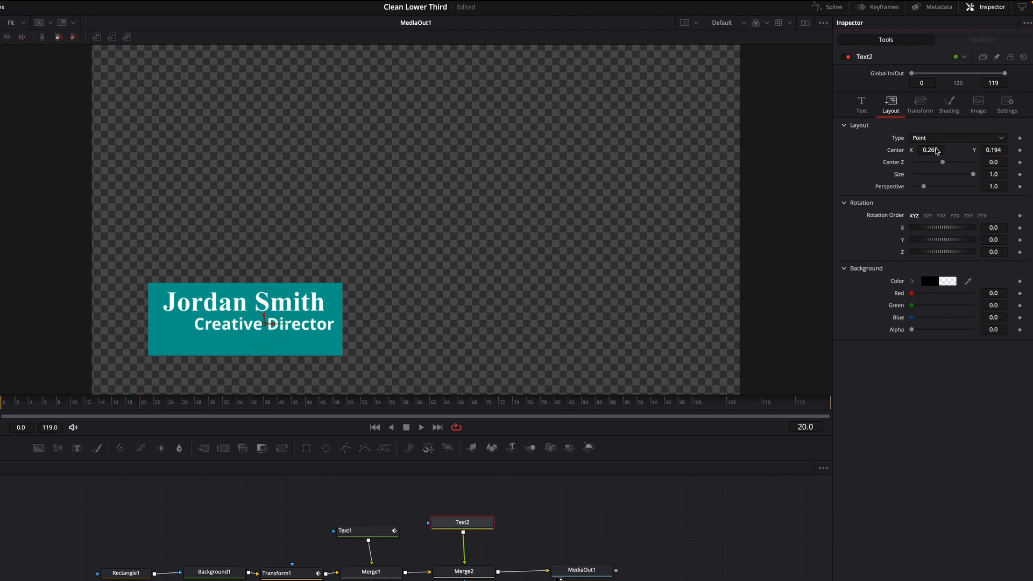
mouse_move(937, 152)
mouse_down()
mouse_move(989, 151)
mouse_move(937, 154)
mouse_up()
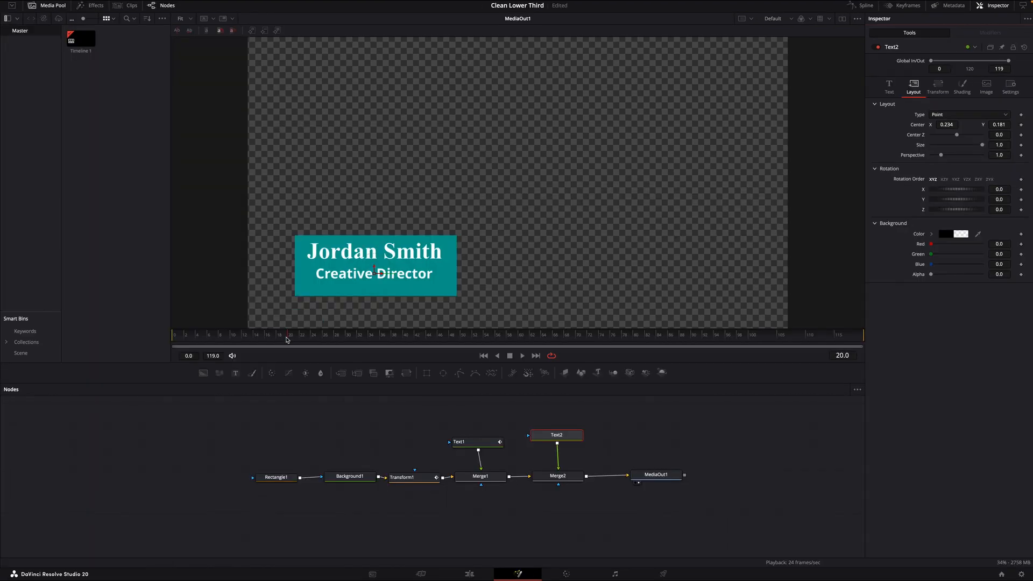
Keyframe the job title's center X at -0.124 on frame 10 and 0.235 on frame 25, and play back the animation
drag(287, 340, 234, 344)
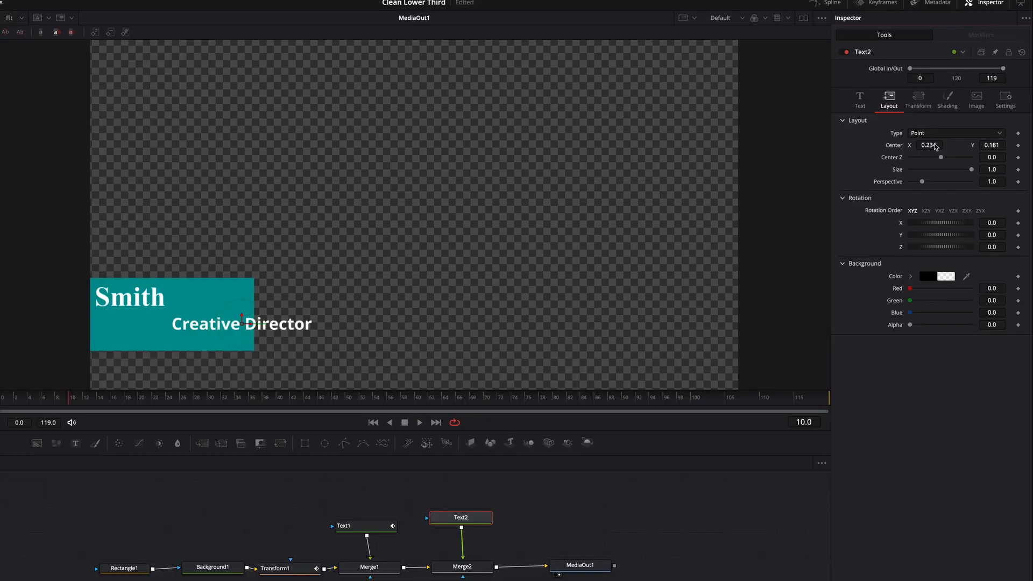
drag(935, 147, 743, 147)
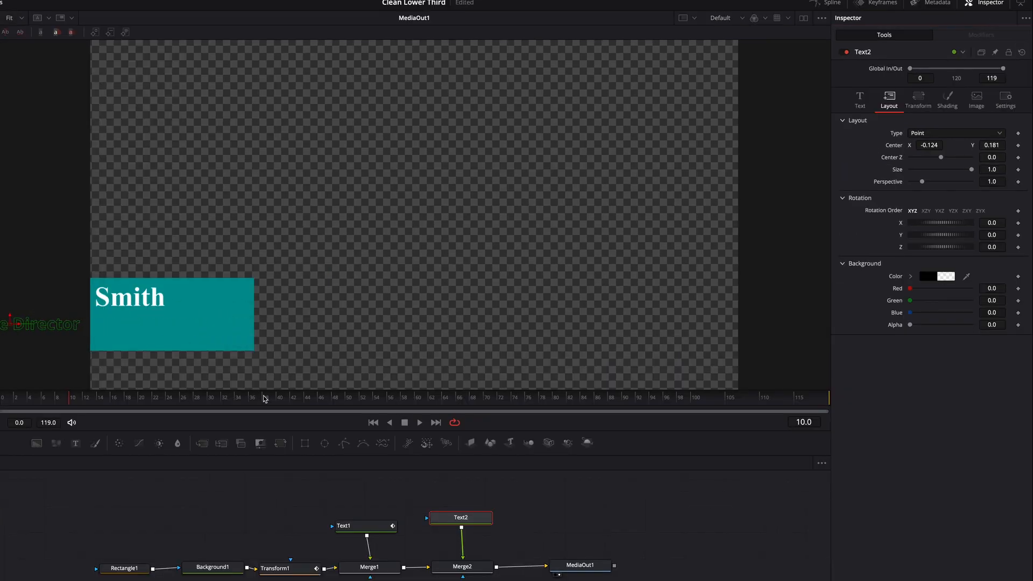
click(1019, 148)
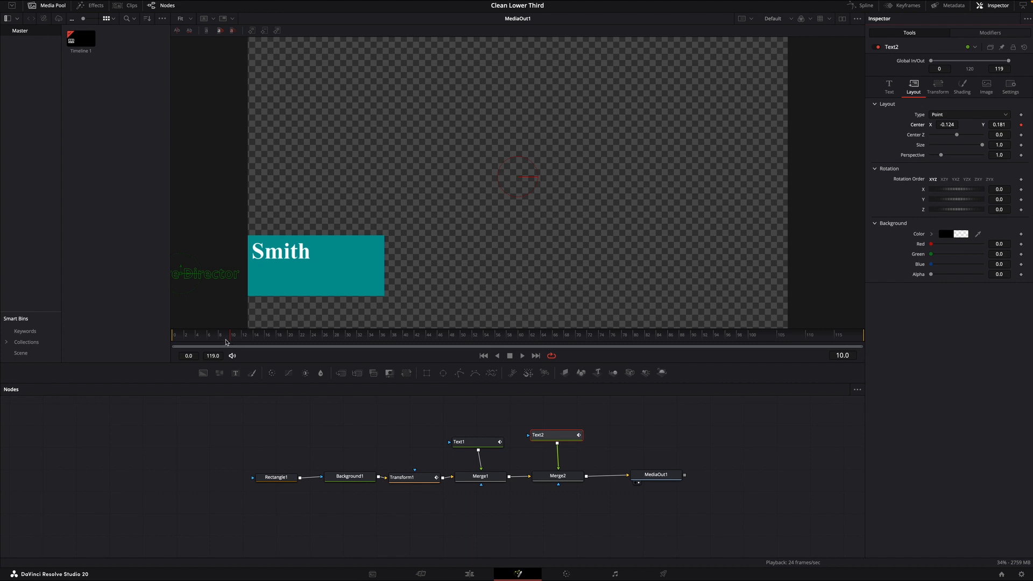
drag(232, 339, 302, 352)
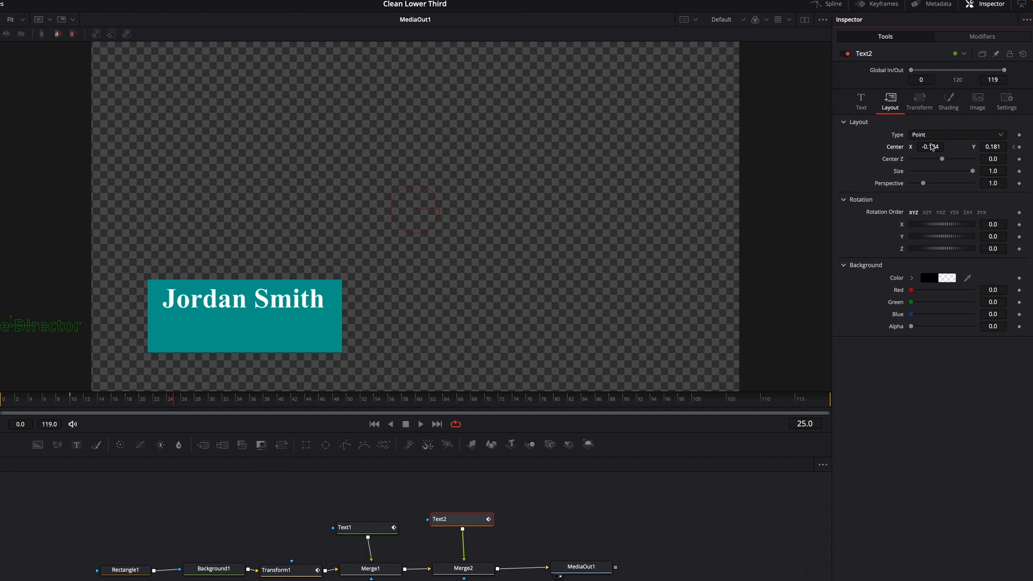
drag(928, 151, 977, 151)
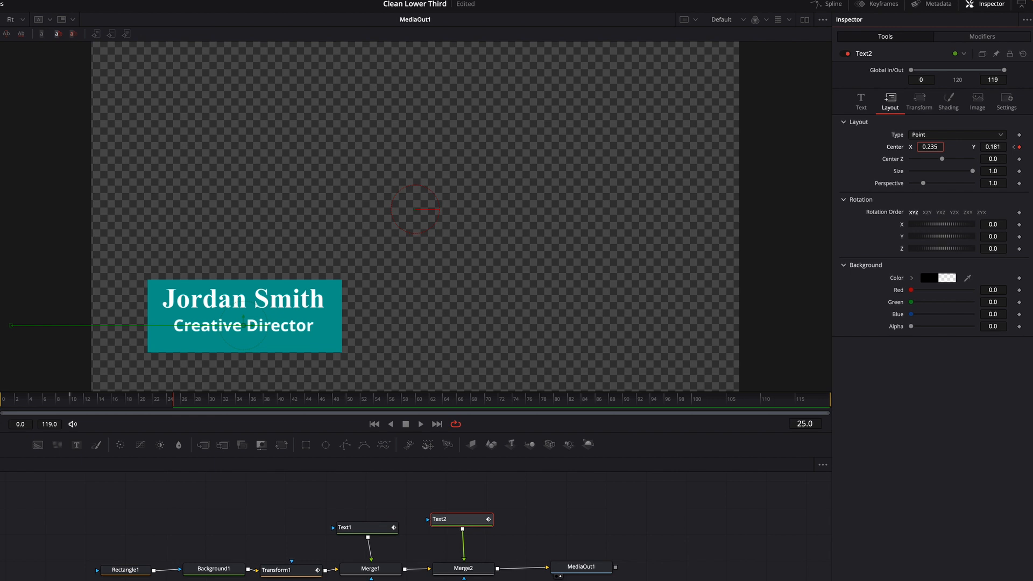
key(space)
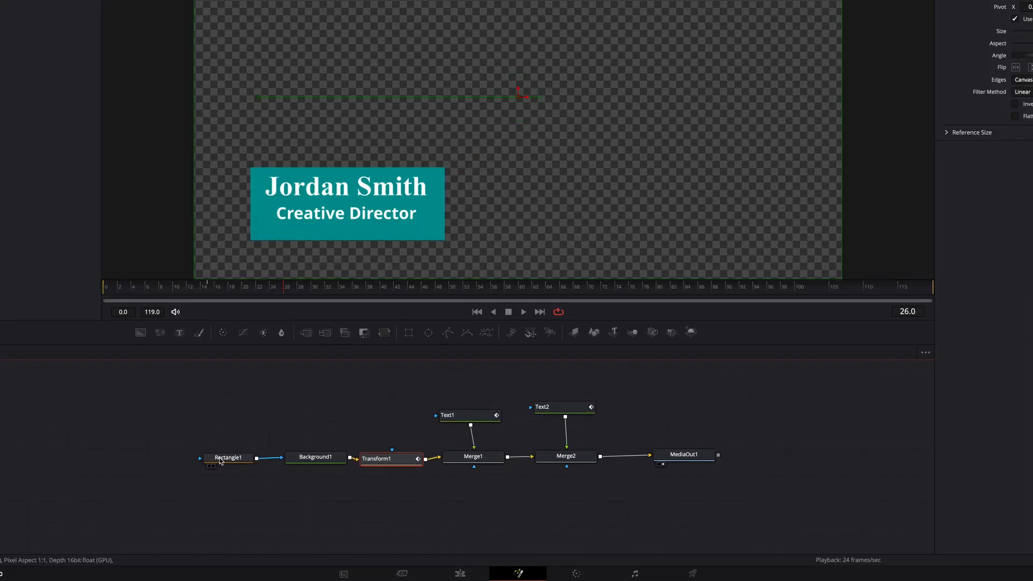
Increase the corner radius of Rectangle1 to give the teal rectangle strongly rounded corners
click(220, 459)
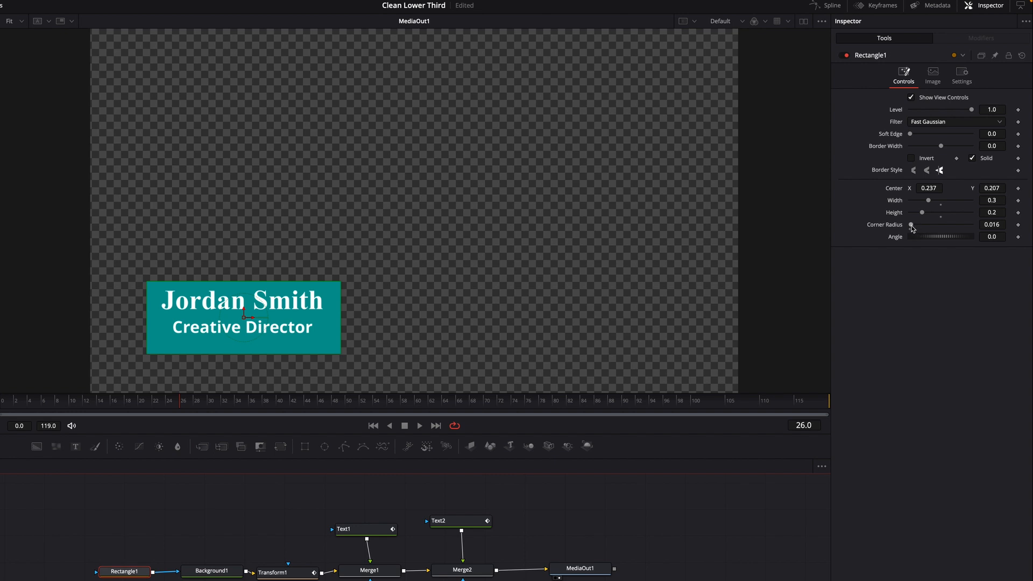
drag(912, 228, 957, 229)
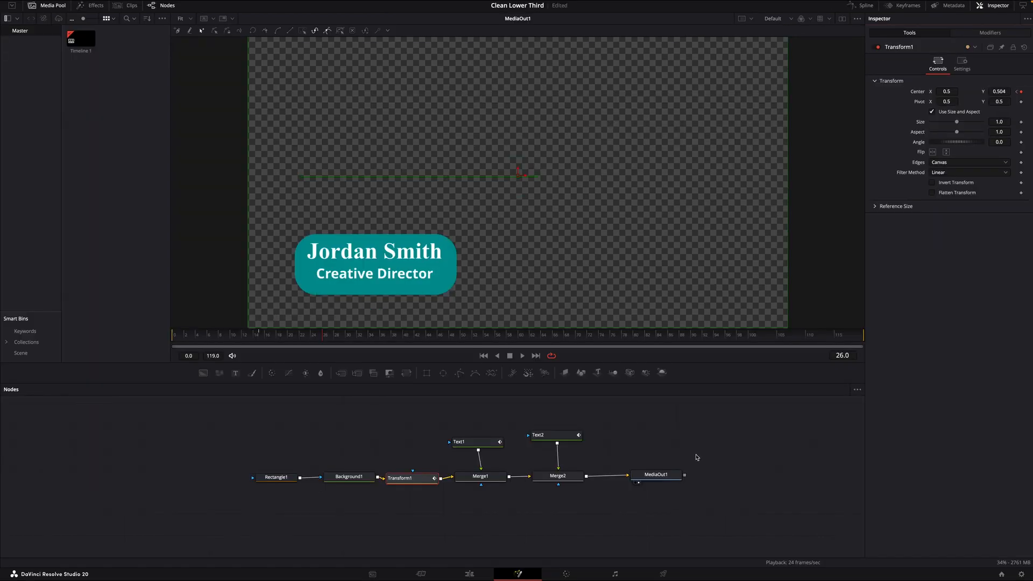
Add a Drop Shadow node after Text1 with a shadow strength of 0.724 and a drop angle of 49
click(473, 446)
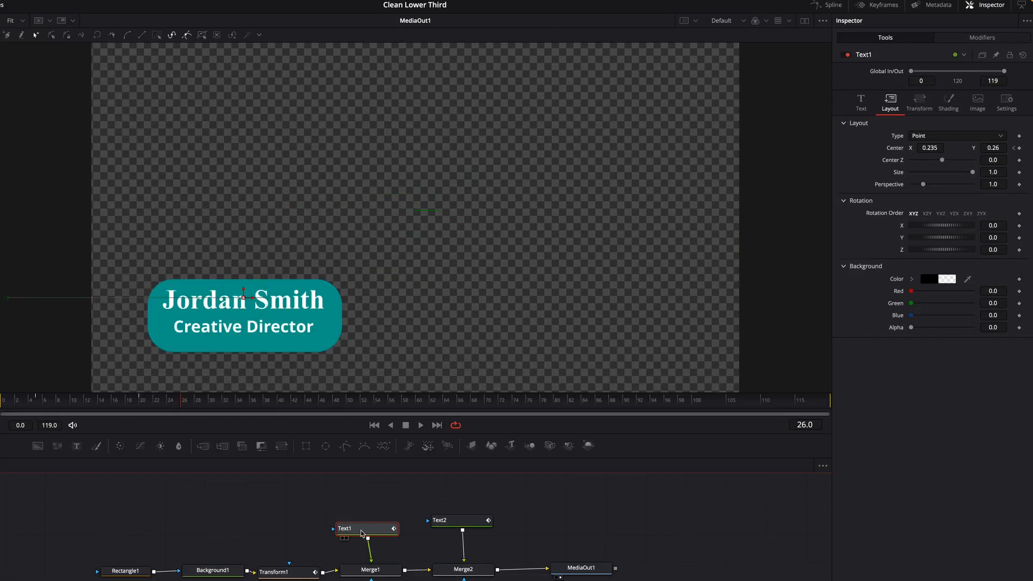
key(shift+space)
text(glow)
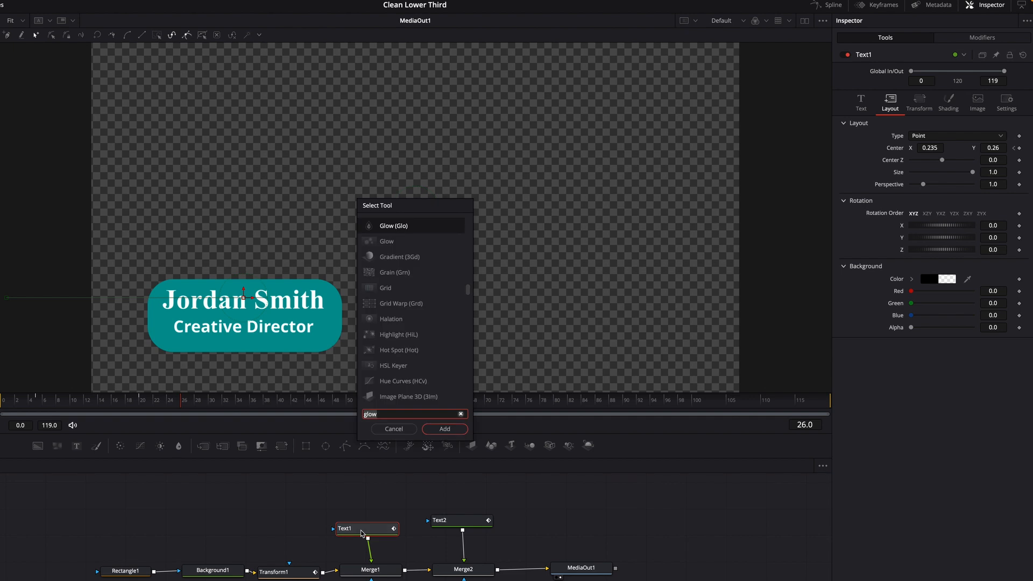
click(460, 414)
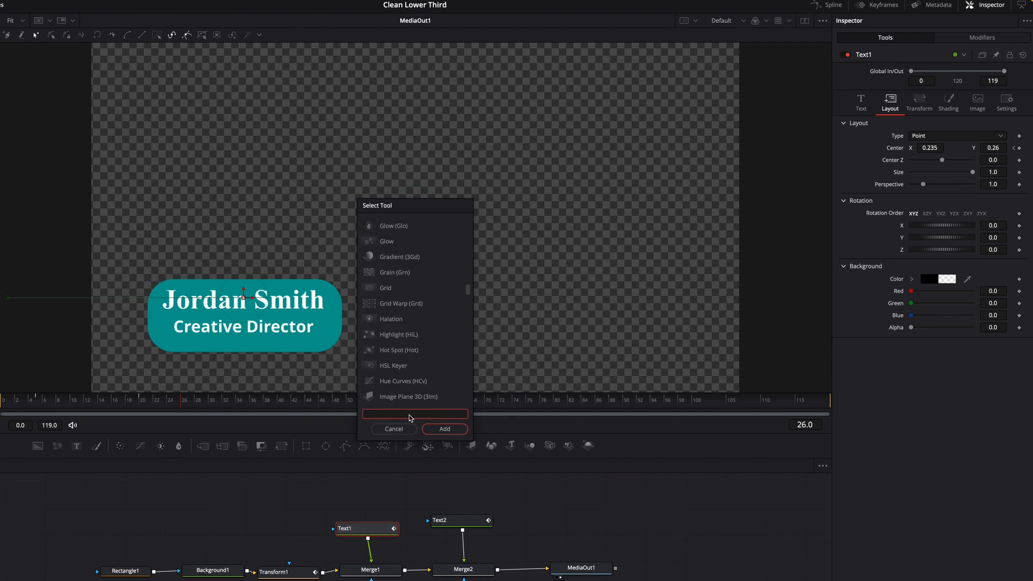
text(drop)
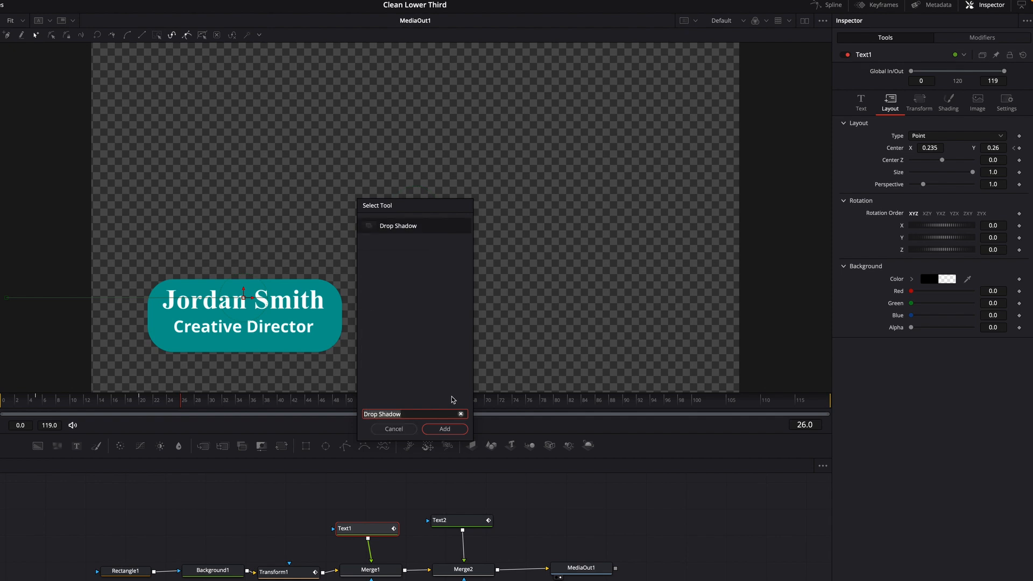
click(450, 431)
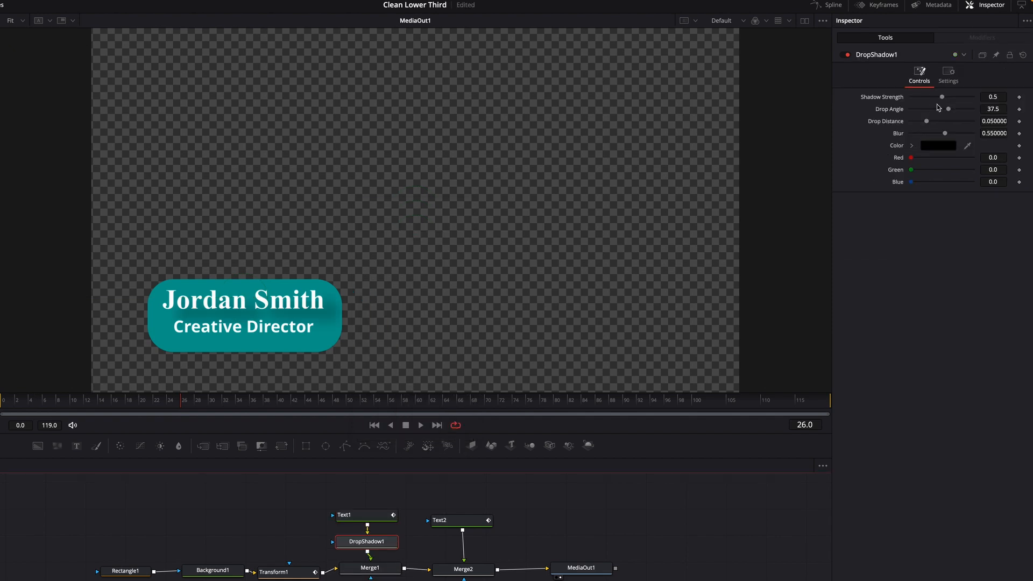
mouse_move(944, 97)
mouse_down()
mouse_move(961, 99)
mouse_move(954, 111)
mouse_up()
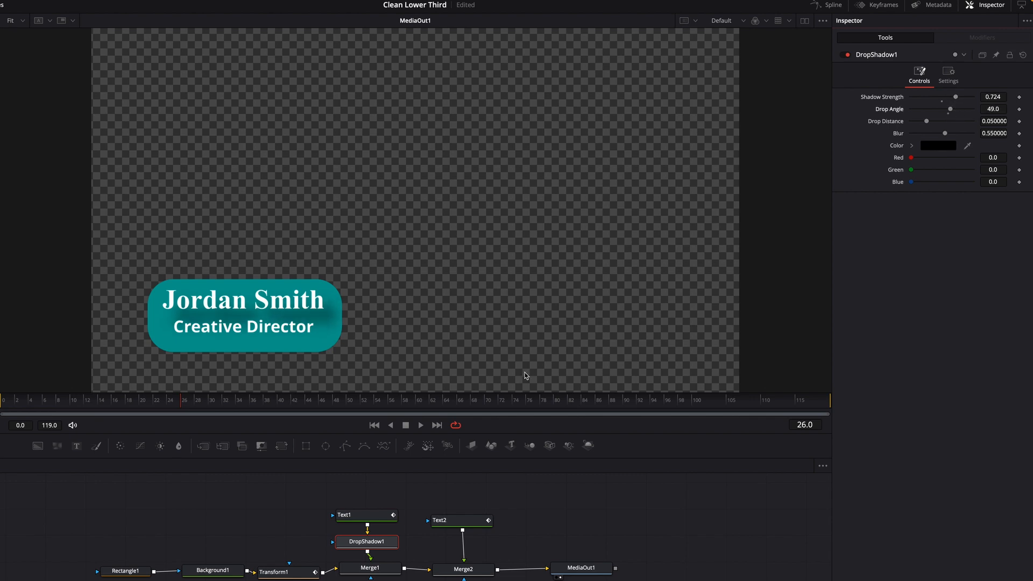
Add a Drop Shadow node after Text2 with a shadow strength of 0.63 and a drop distance of 0.0693
click(460, 522)
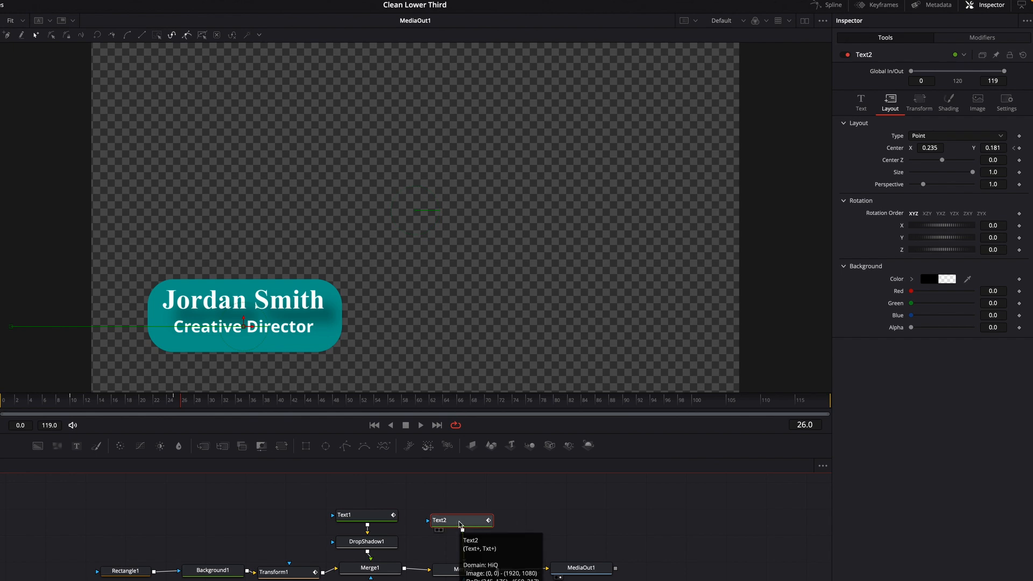
key(shift+space)
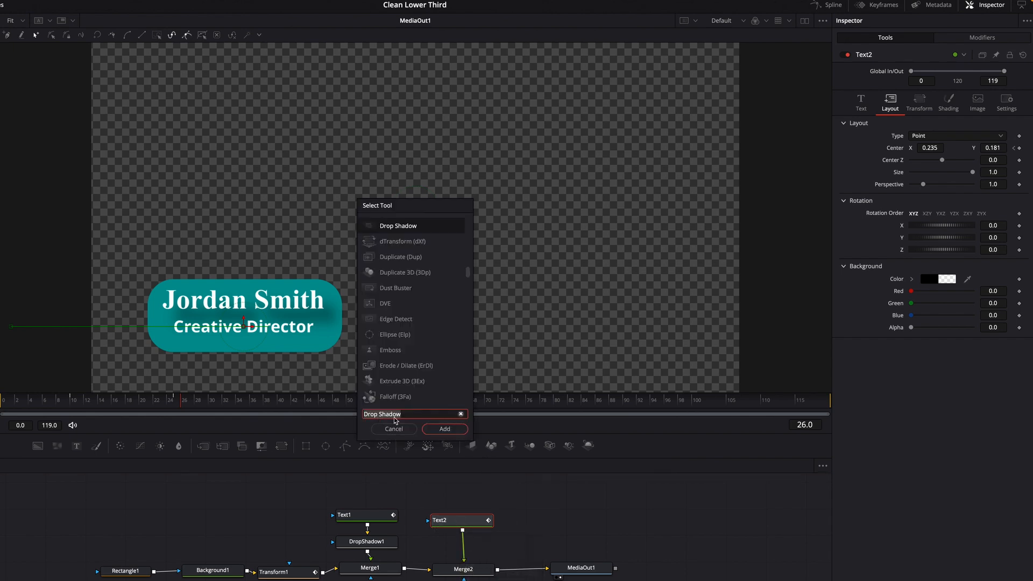
click(444, 430)
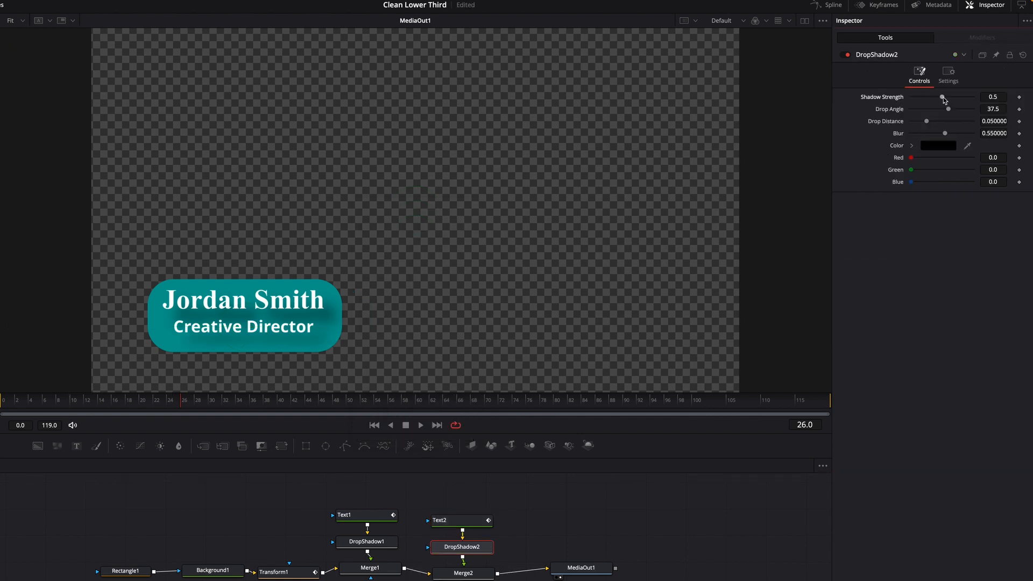
drag(943, 100, 933, 125)
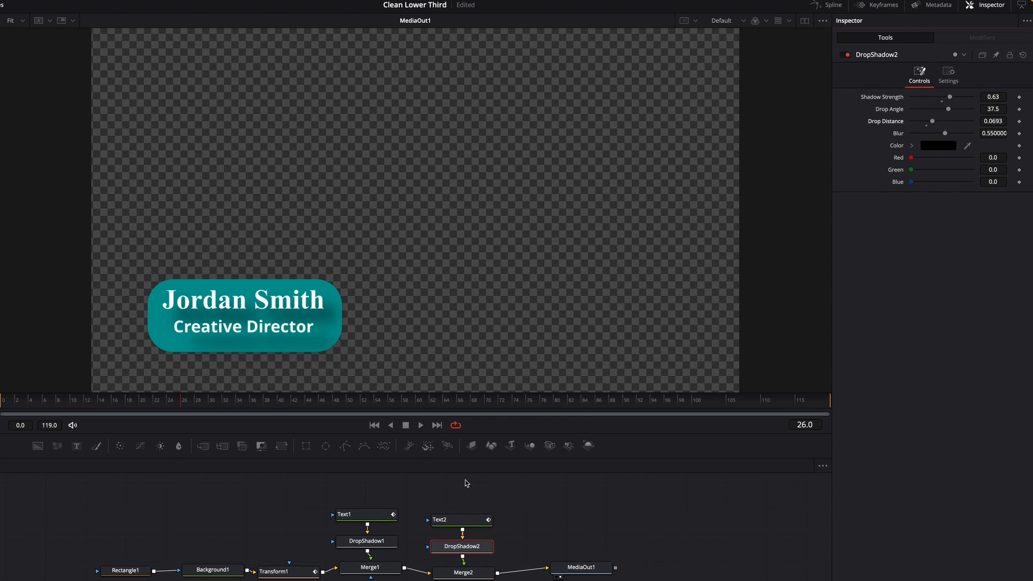
Add a Glow node after Background1 with a glow size of 37 and a glow value of 0.339
click(179, 573)
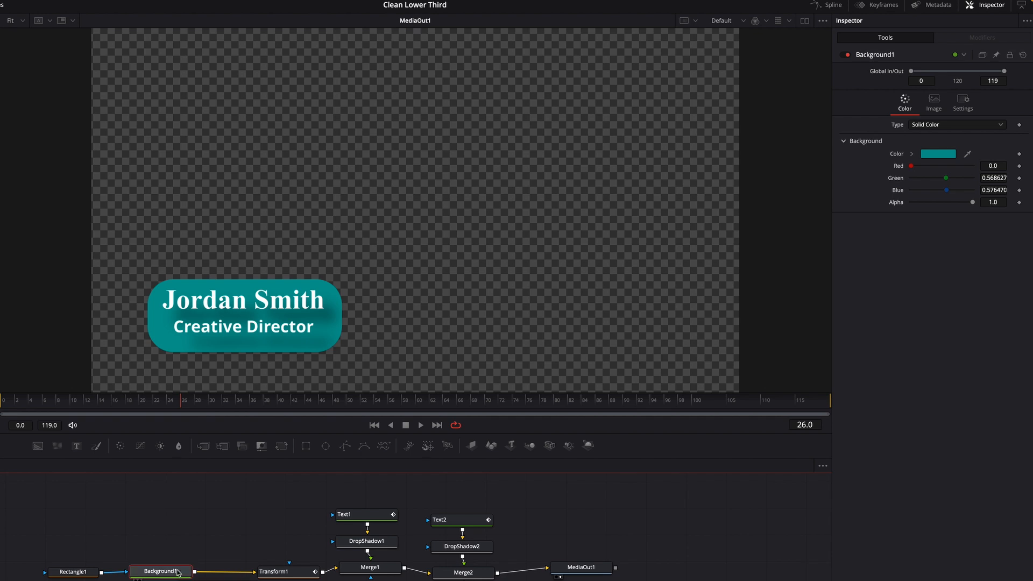
key(shift+space)
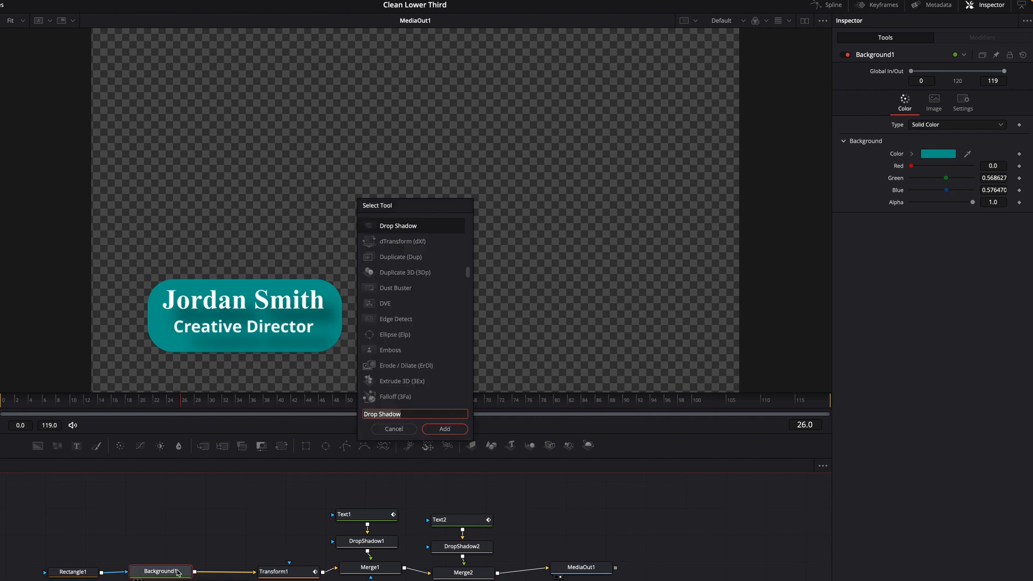
text(g)
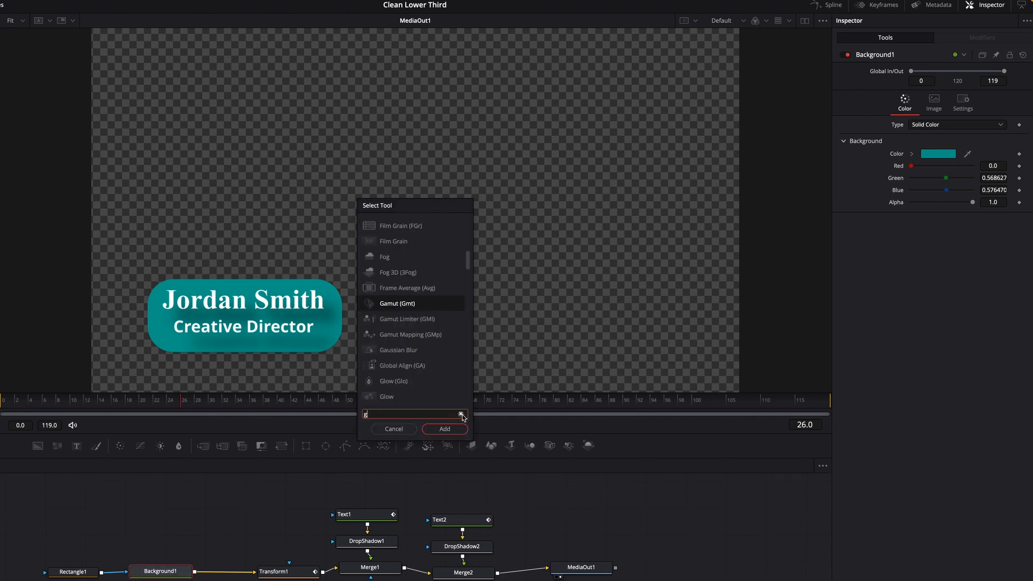
text(low)
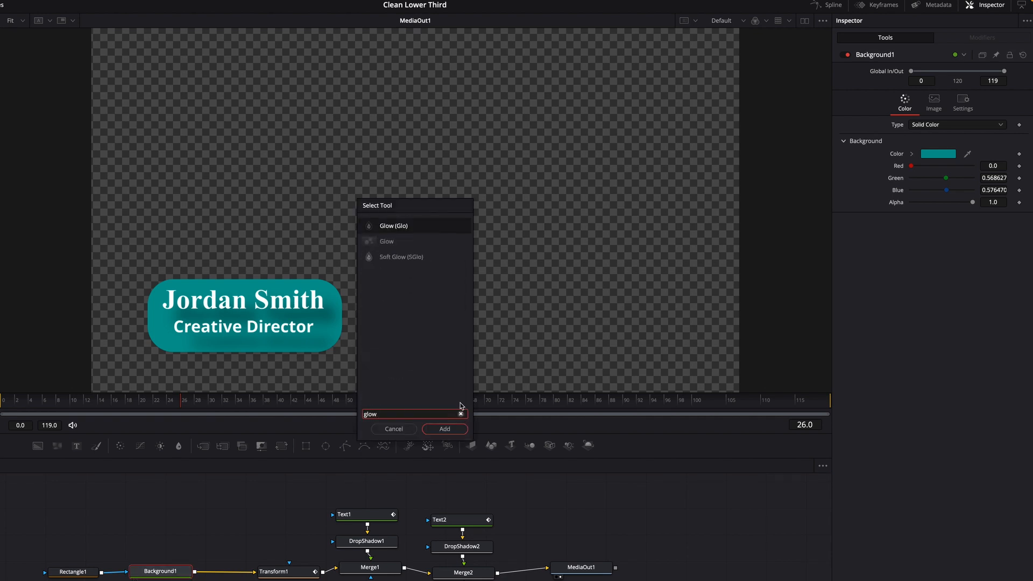
click(453, 430)
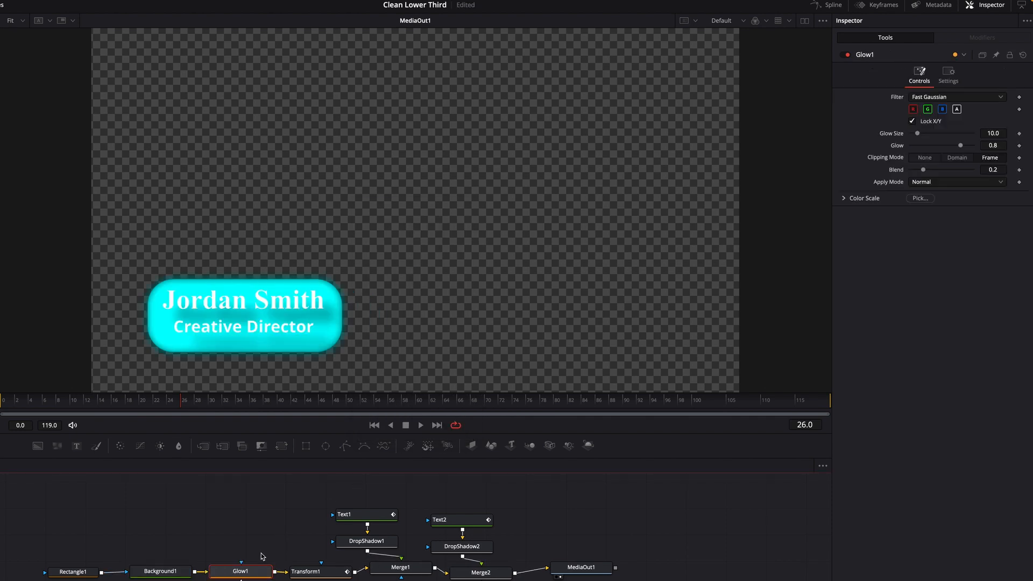
drag(917, 134, 938, 138)
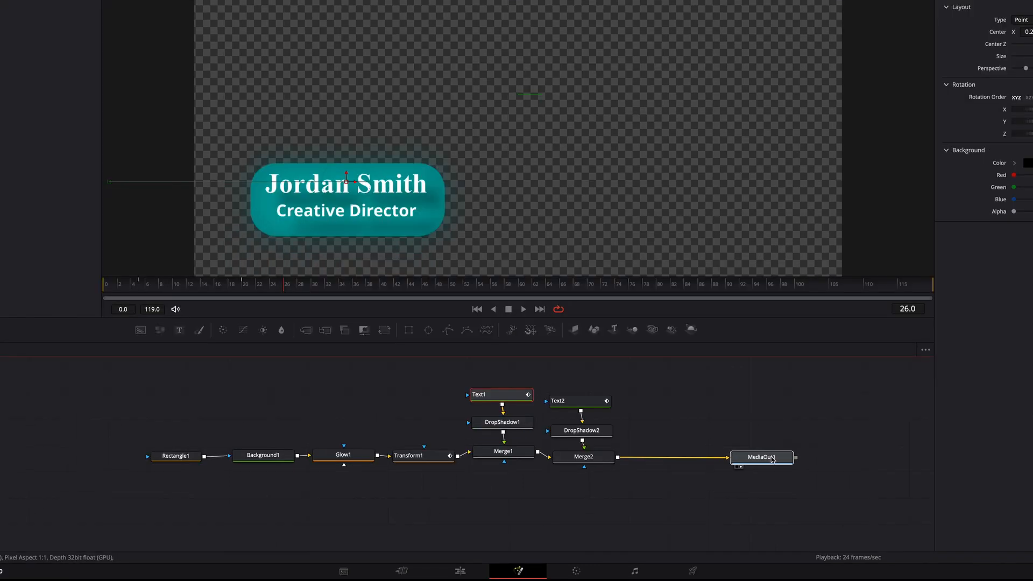
Insert a Transform node between Merge2 and MediaOut1 and keyframe its center at 0.5, 0.5 on frame 90
click(755, 459)
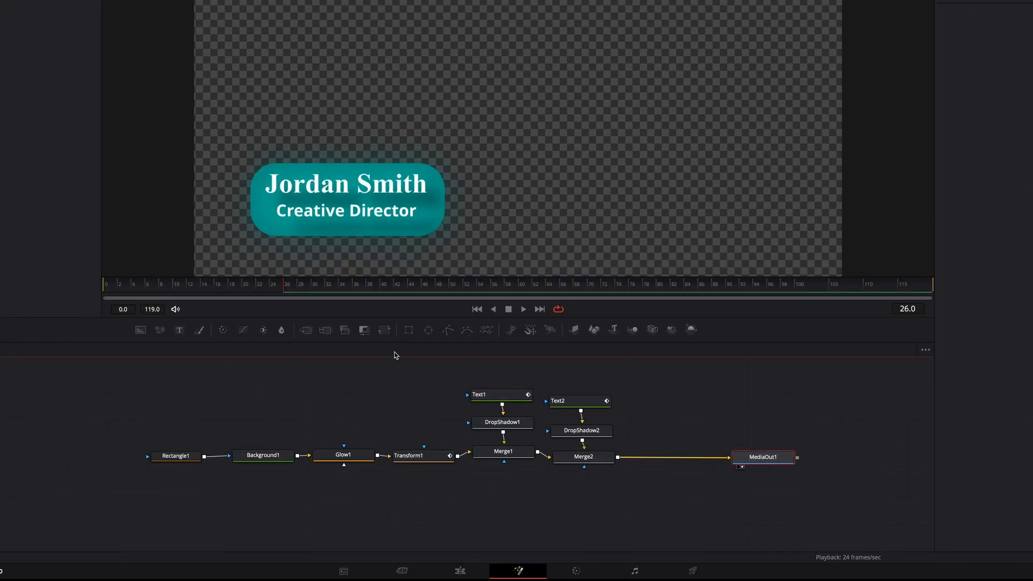
drag(388, 336, 679, 458)
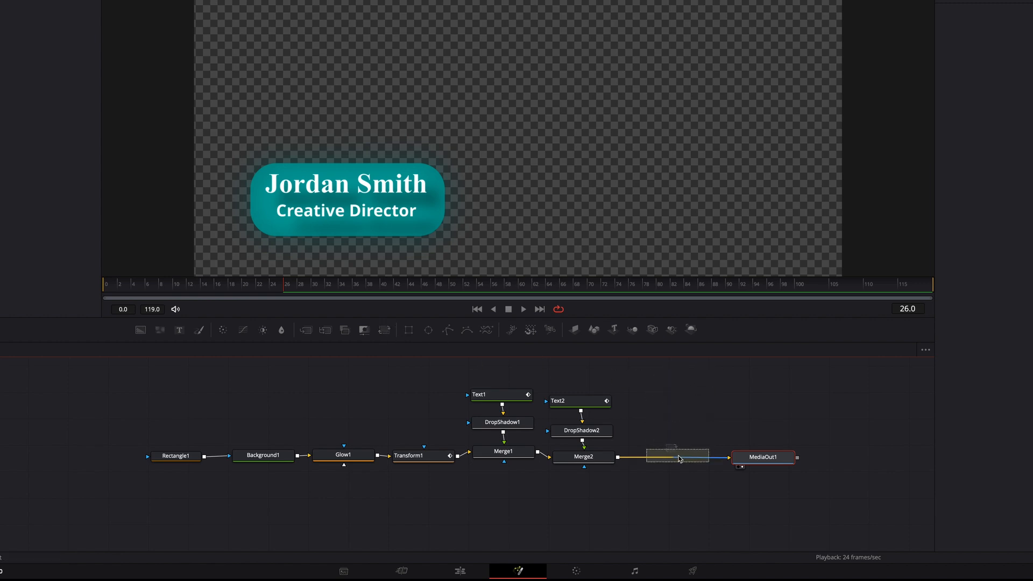
drag(284, 290, 702, 327)
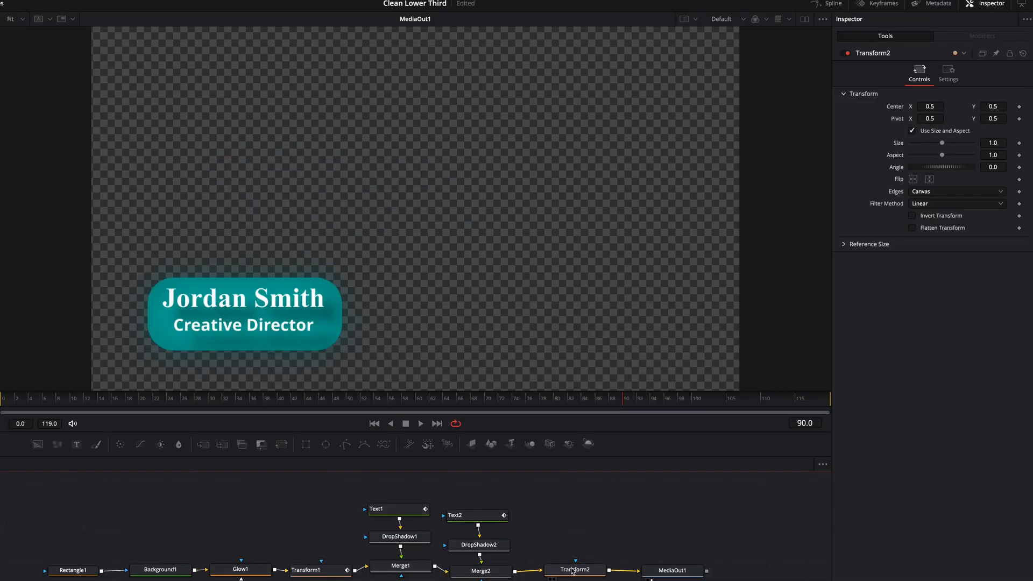
click(572, 571)
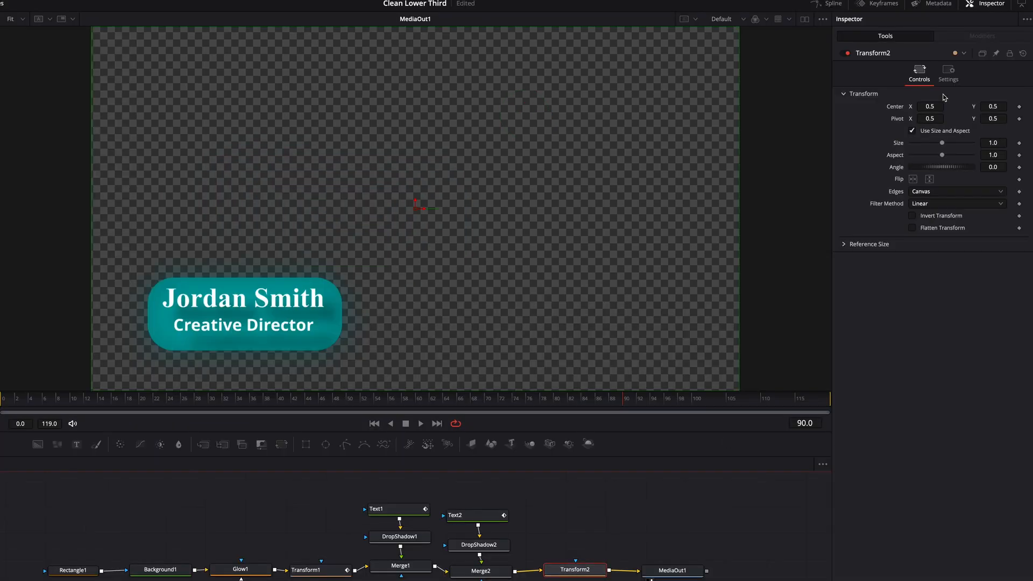
click(1019, 106)
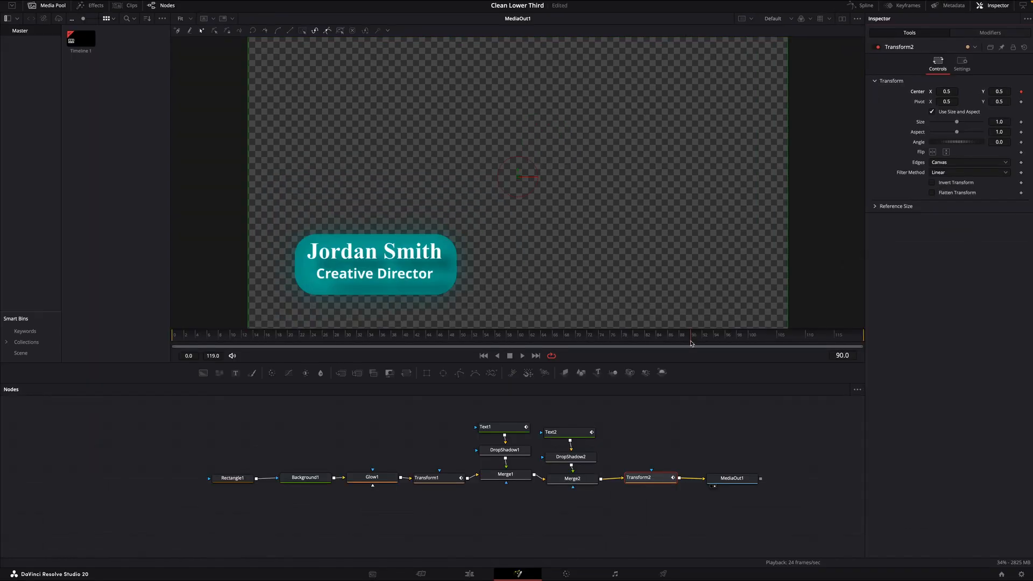
Keyframe Transform2's center X on frame 105 so the whole lower third slides out to the left, play it back and save the project
drag(692, 343, 777, 346)
drag(947, 92, 846, 92)
key(space)
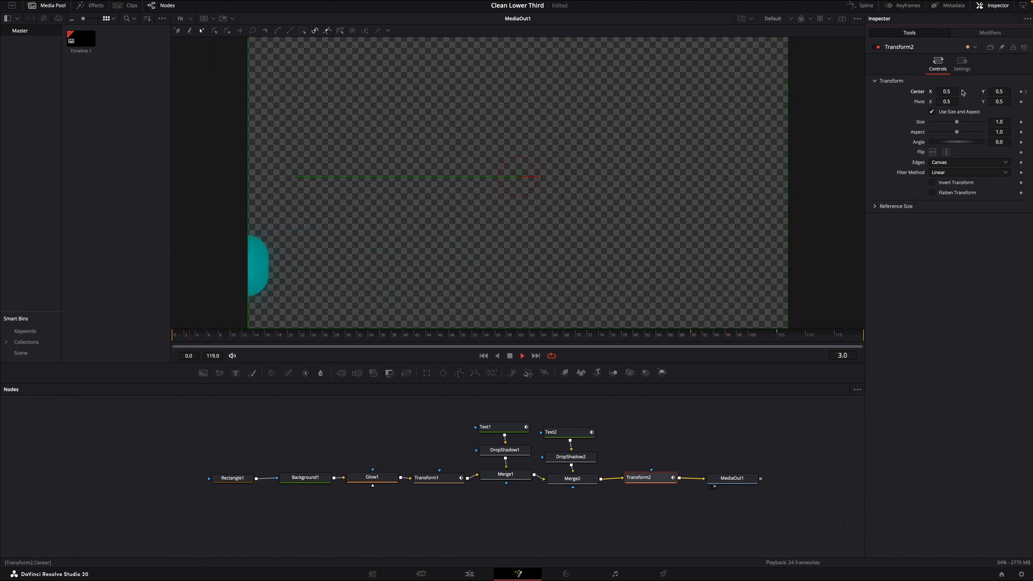
key(ctrl+s)
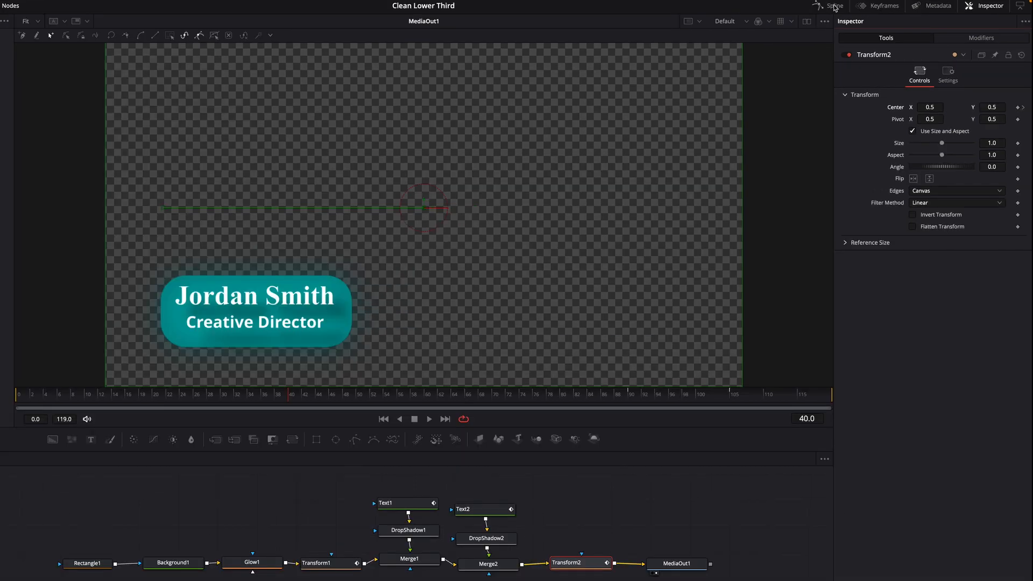
Show the displacement curves of Transform1, Text1, Text2 and Transform2 together in the Spline editor
click(865, 6)
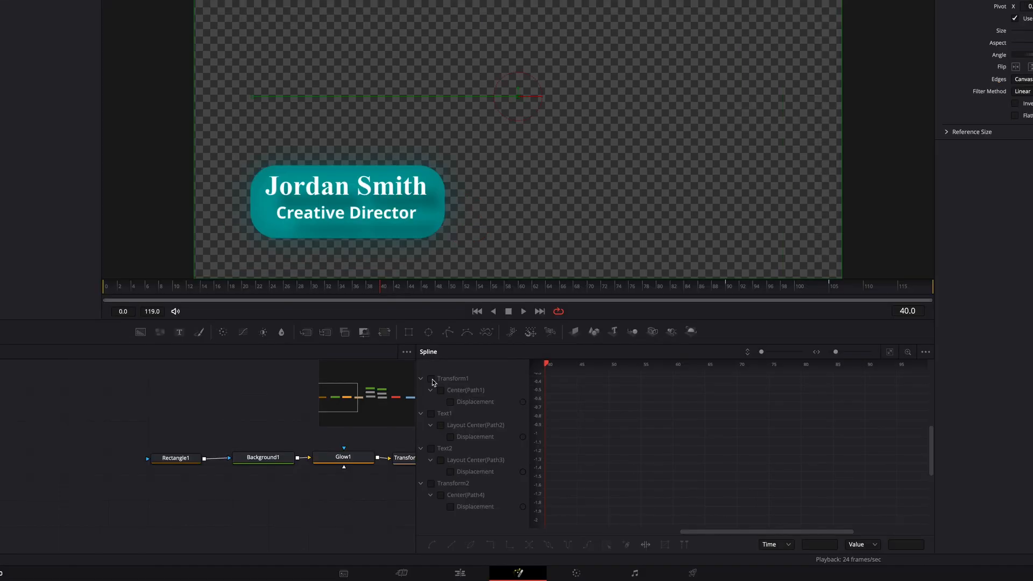
click(431, 380)
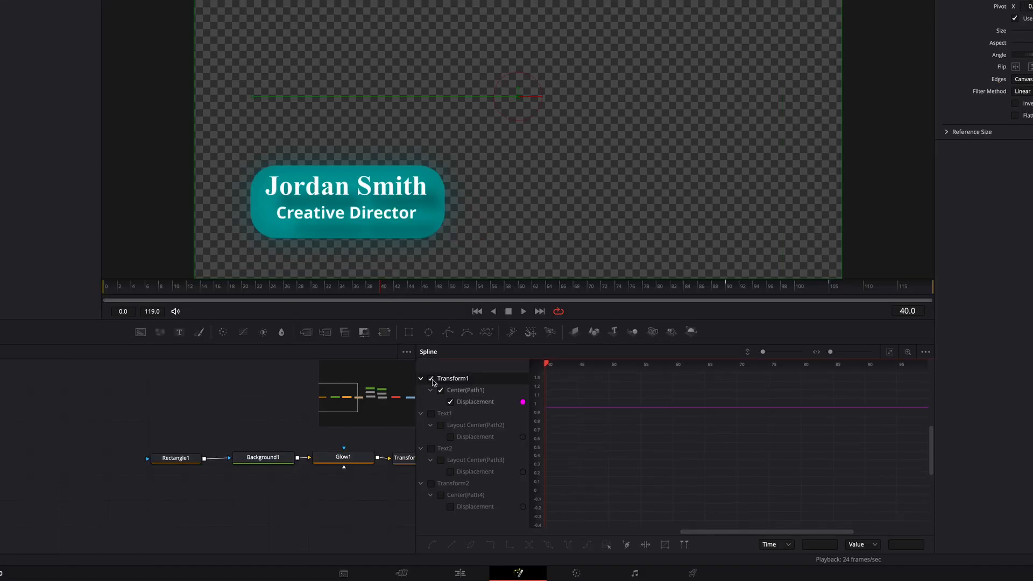
click(432, 415)
click(431, 449)
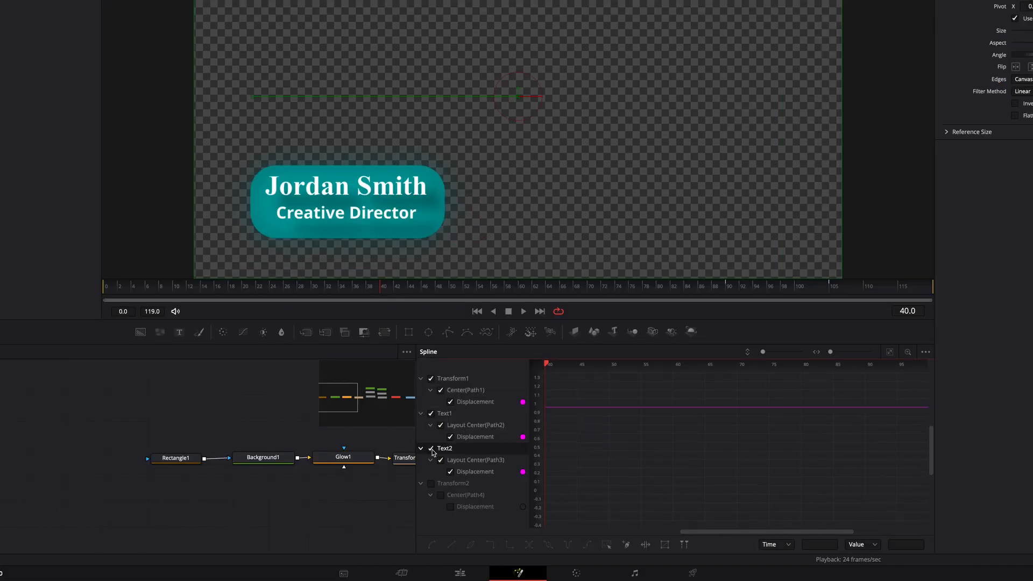
click(431, 484)
drag(763, 352, 760, 352)
drag(843, 352, 831, 353)
Select all keyframes of the displayed curves, apply Smooth to them and play back the animation
drag(682, 407, 823, 478)
drag(848, 413, 843, 503)
right_click(645, 433)
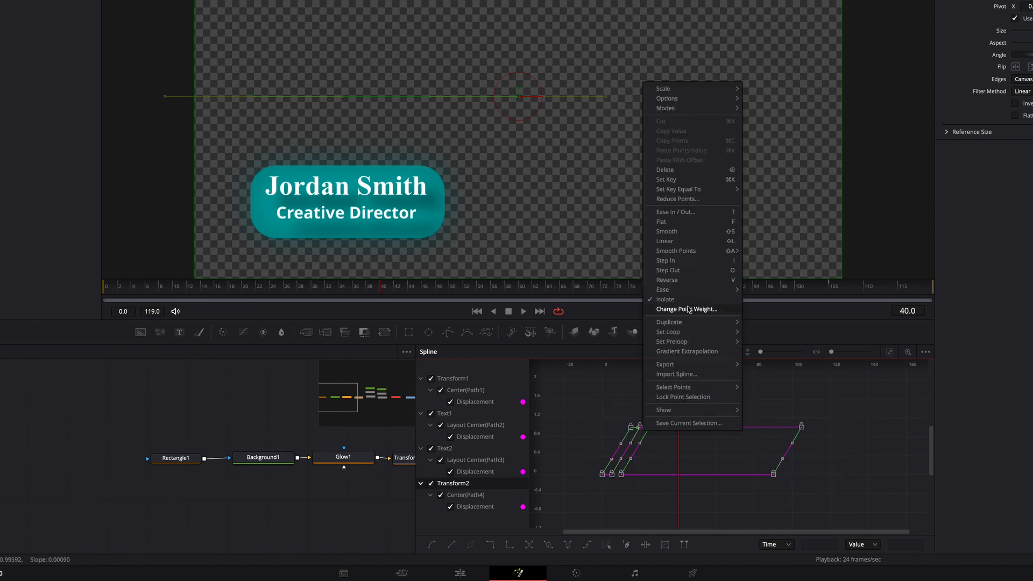
click(681, 234)
key(space)
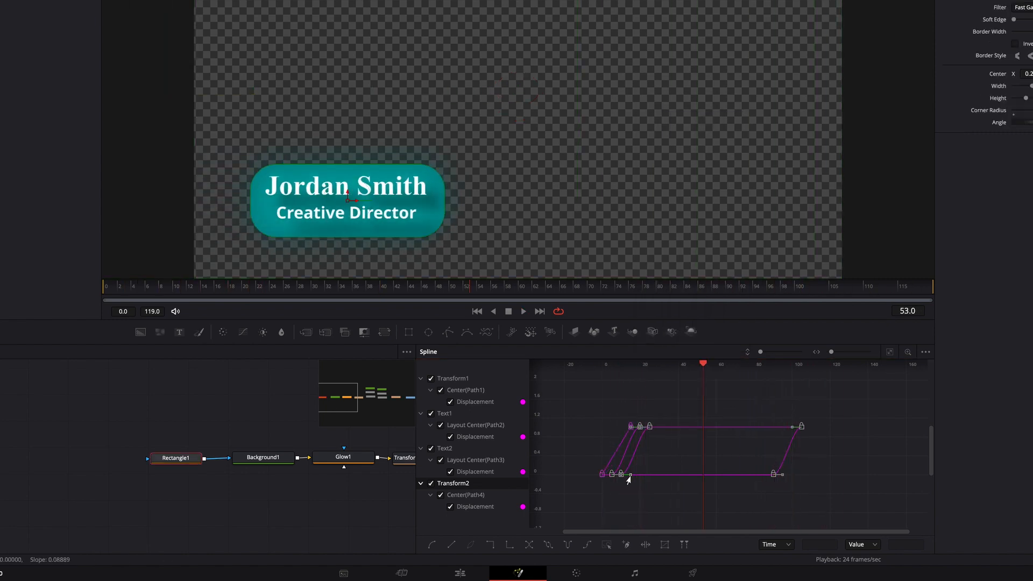
Try reshaping the easing by adjusting the handles of the Text2 and Transform2 keyframes in the spline
drag(630, 475, 626, 488)
drag(783, 476, 773, 488)
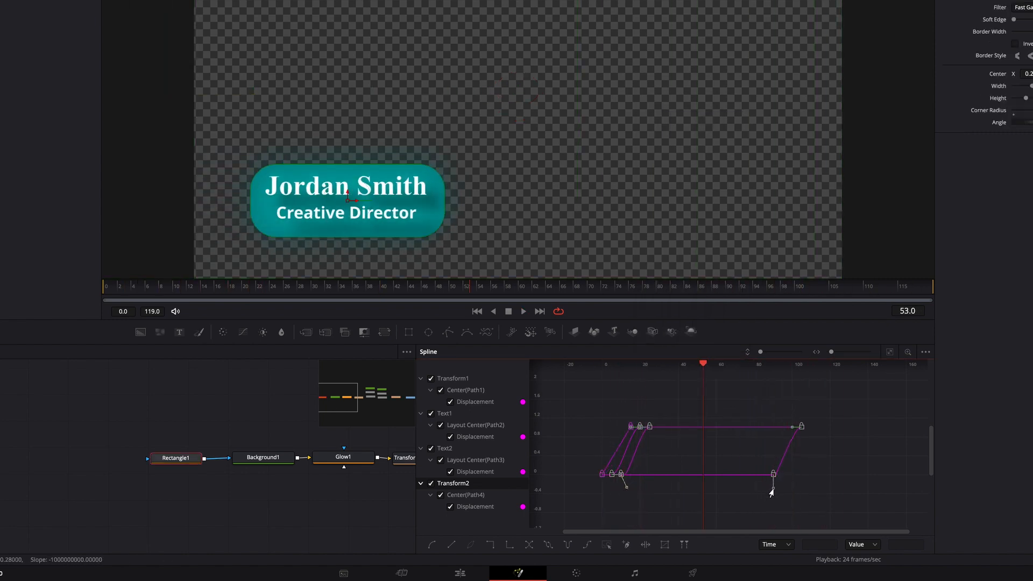
drag(792, 426, 786, 418)
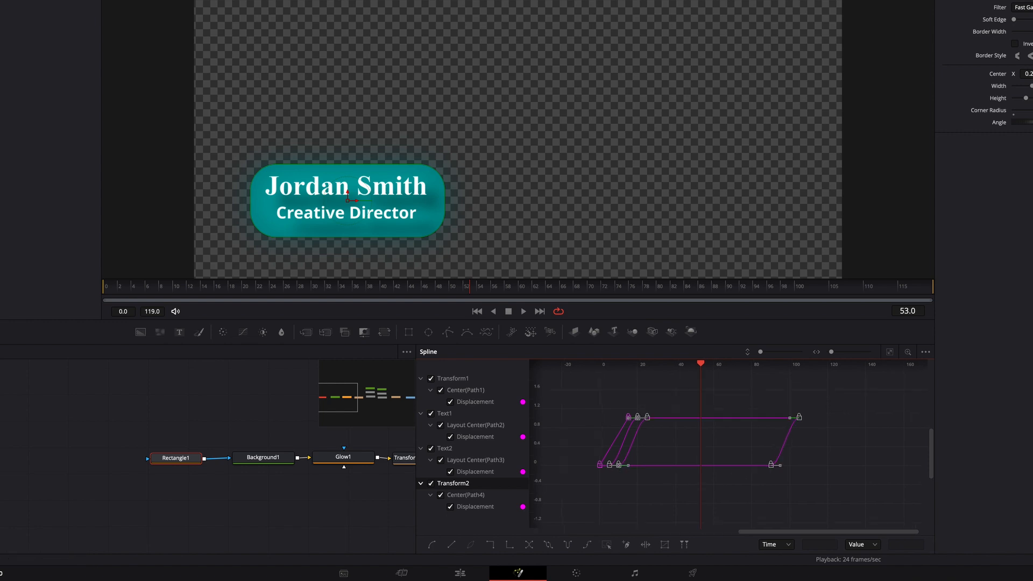
Close the Spline editor, select every node except MediaOut1 and start creating a macro from them
click(861, 6)
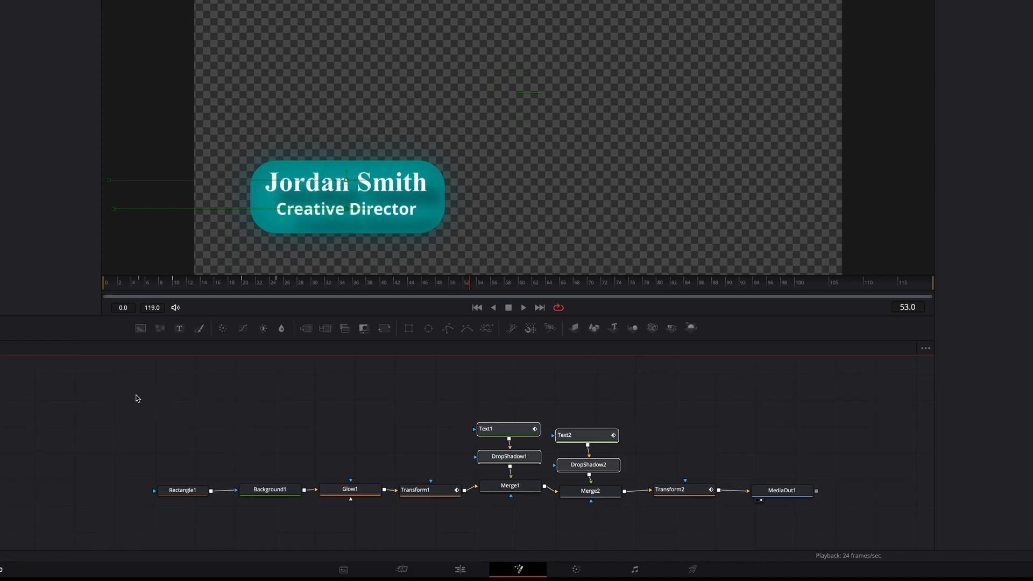
drag(126, 397, 715, 542)
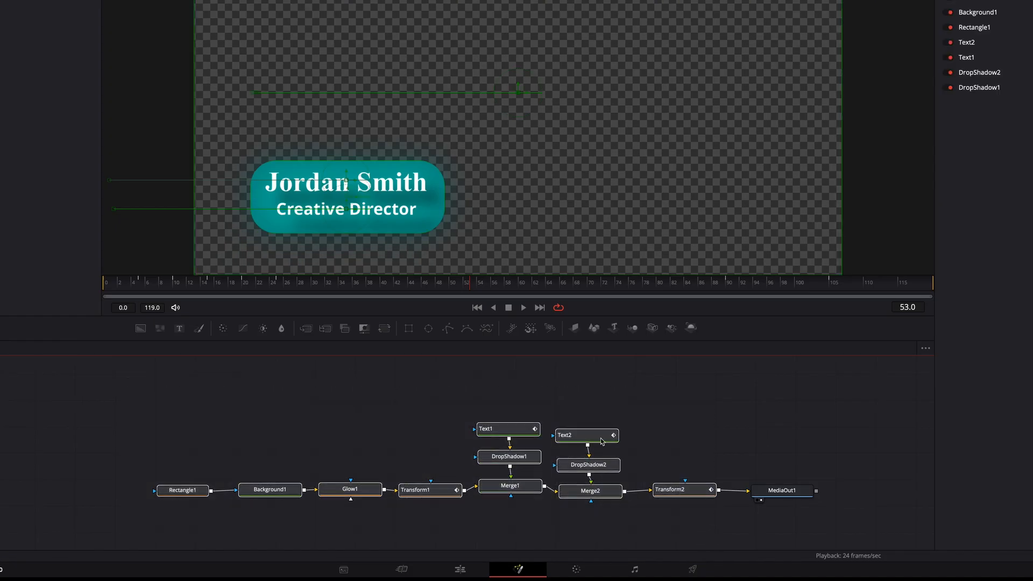
right_click(588, 436)
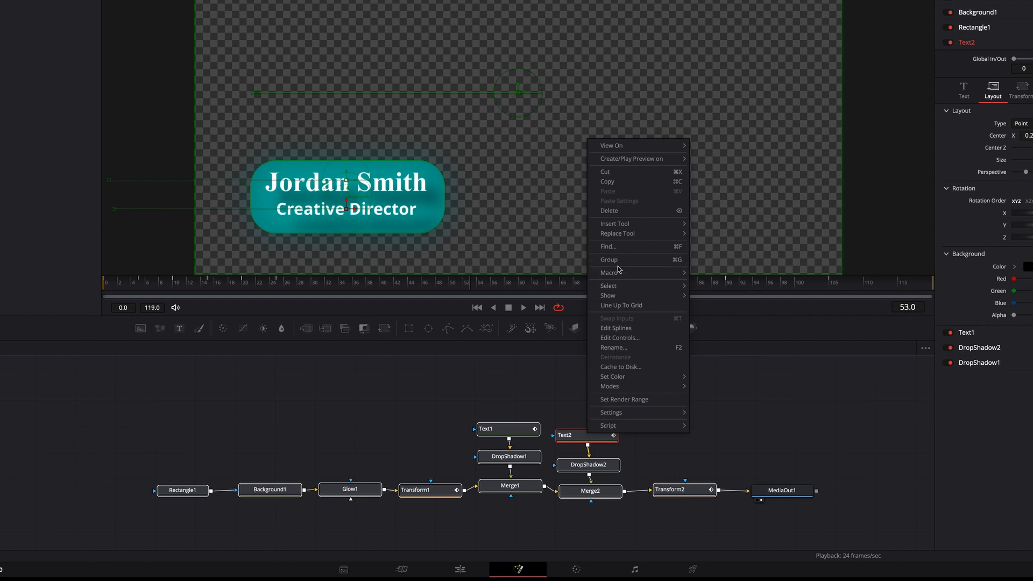
mouse_move(640, 276)
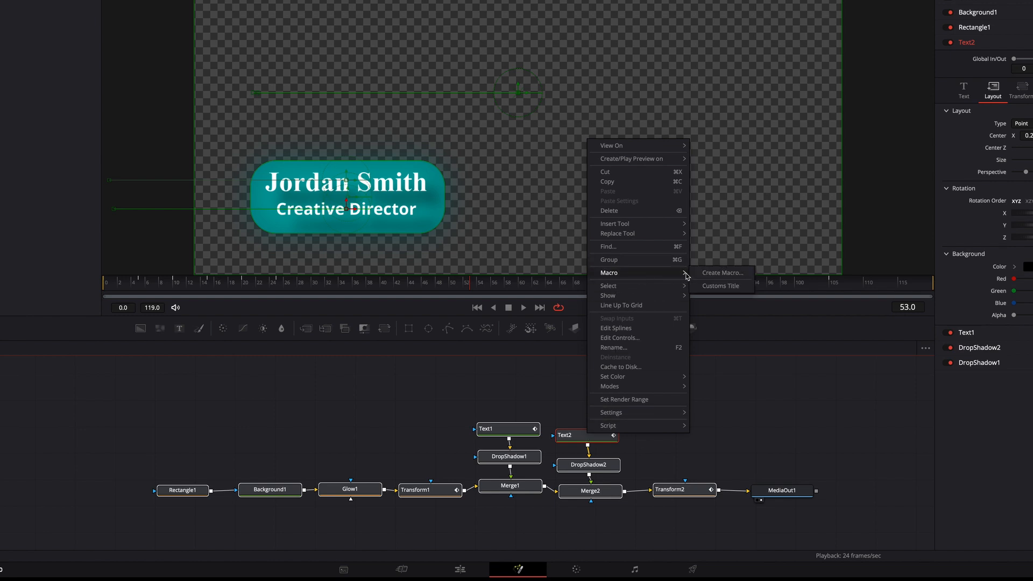
click(732, 275)
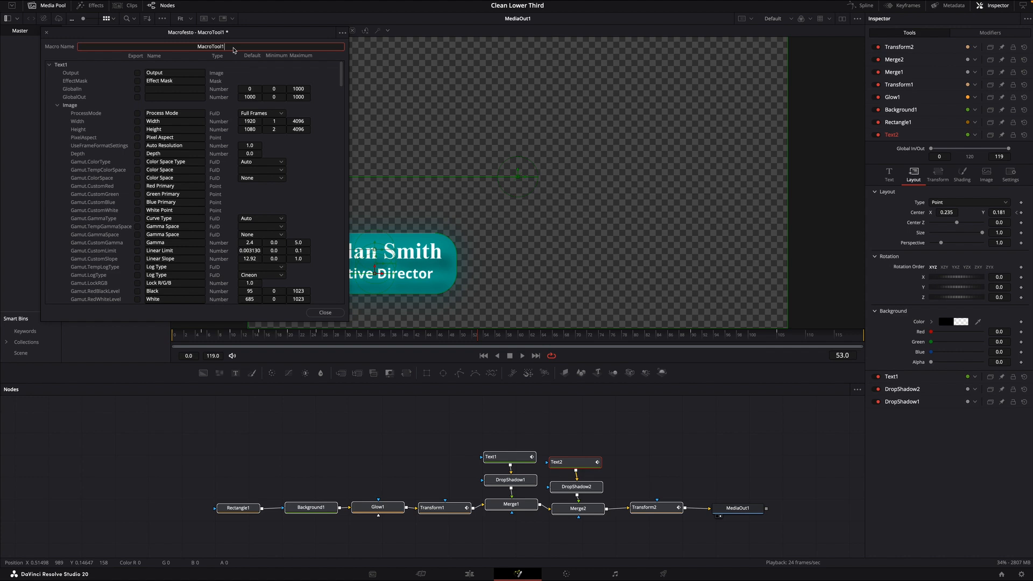
Name the macro "Clean Lower Third"
key(BackSpace)
key(BackSpace)
key(BackSpace)
key(BackSpace)
text(C)
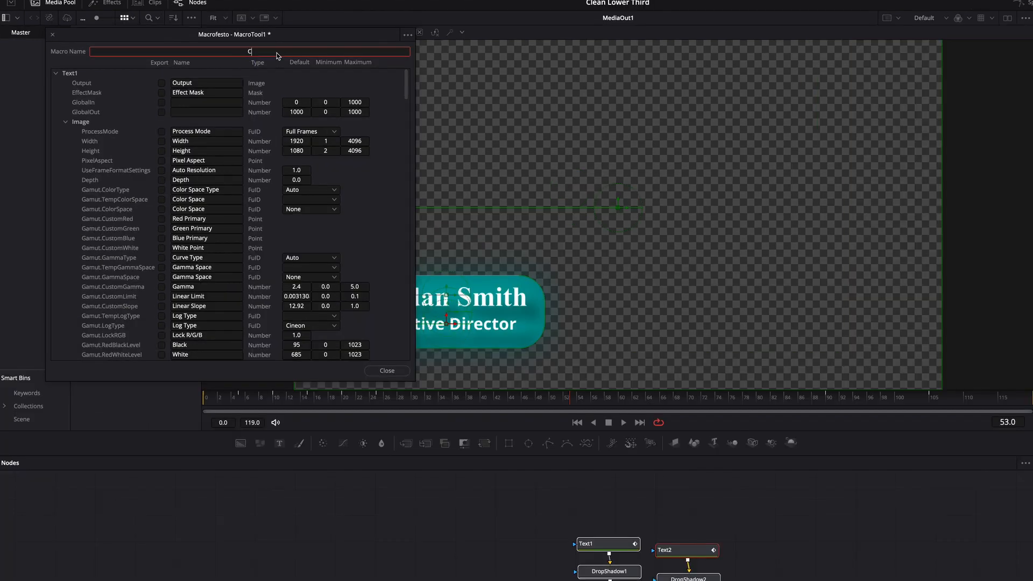
text(lean Lower Third)
key(Return)
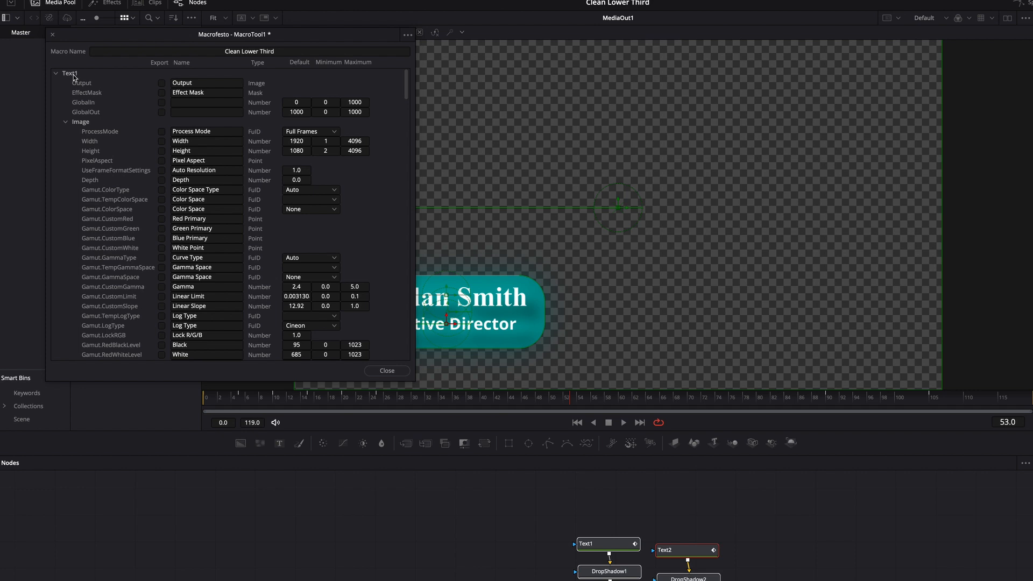
Mark Text1's styled text, font, color and size parameters for export in the macro
scroll(97, 145, down, 10)
scroll(98, 152, down, 8)
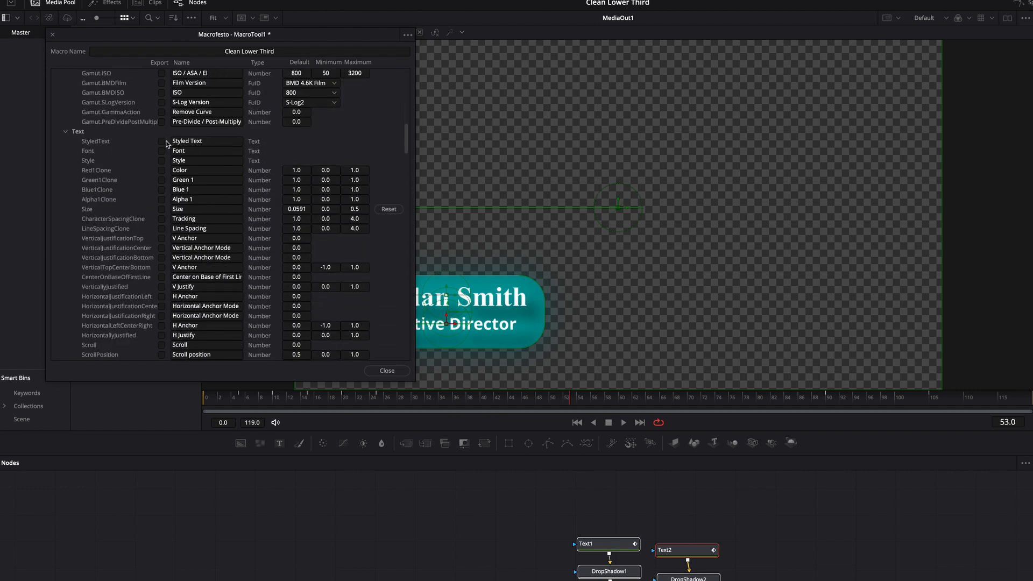
click(162, 142)
click(162, 152)
click(162, 170)
click(162, 180)
click(163, 200)
click(162, 210)
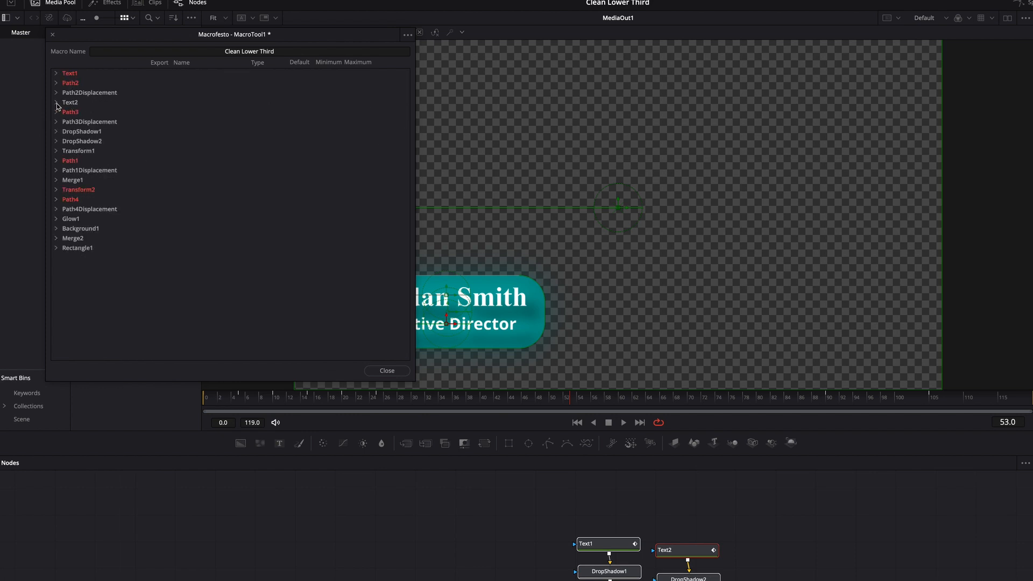
Mark Text2's styled text, font, style and color parameters for export in the macro
click(56, 104)
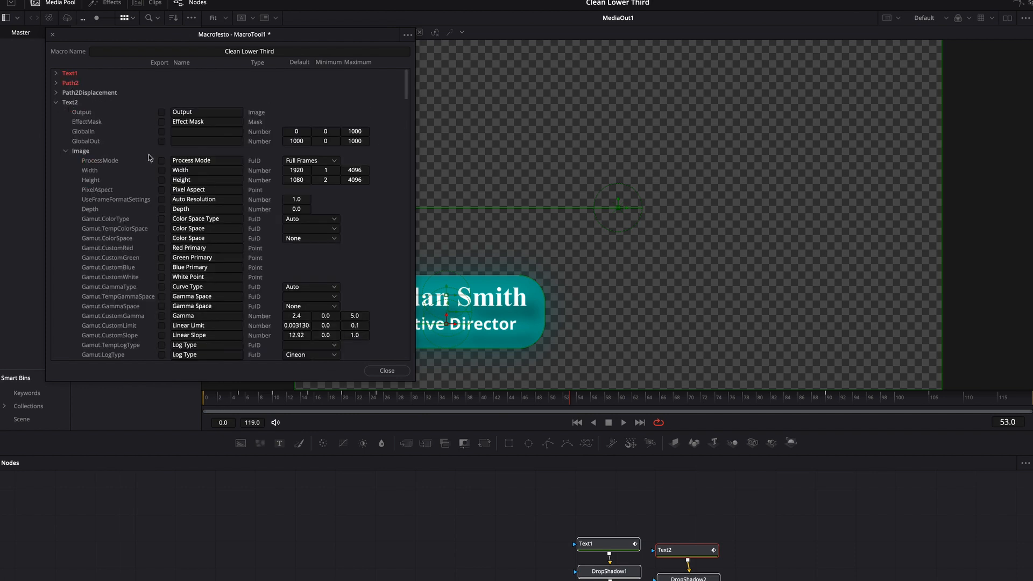
scroll(174, 198, down, 10)
scroll(173, 198, down, 15)
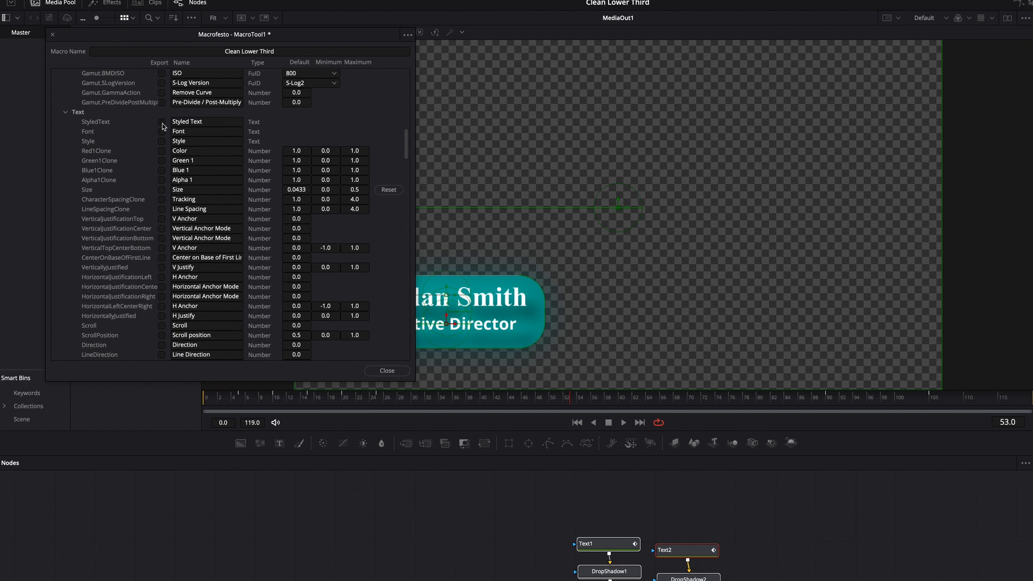
click(162, 122)
click(162, 132)
click(162, 142)
click(162, 151)
click(162, 161)
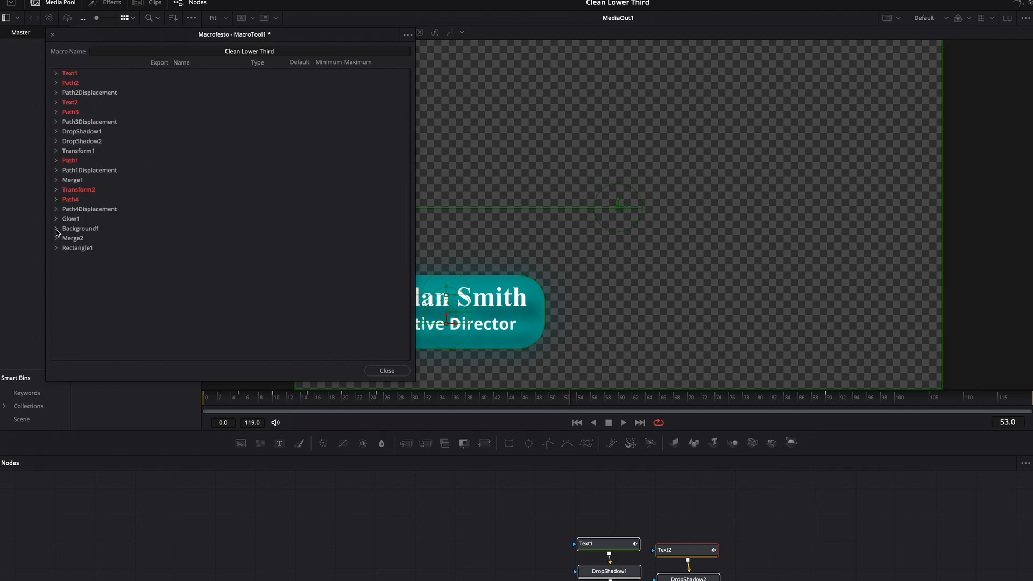
Mark Background1's color parameters for export in the macro and collapse its parameter list
click(56, 229)
scroll(169, 221, down, 6)
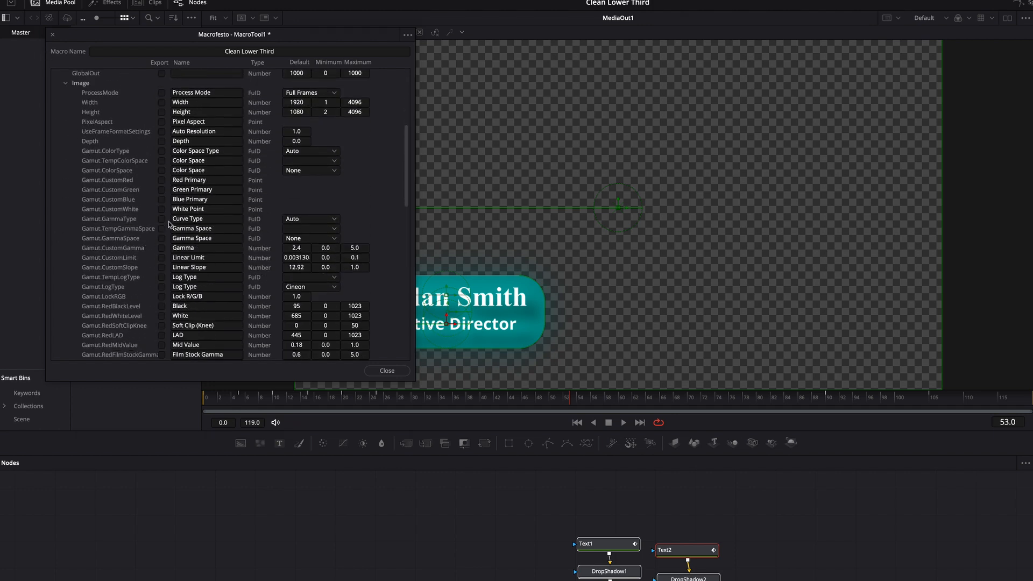
scroll(169, 221, down, 5)
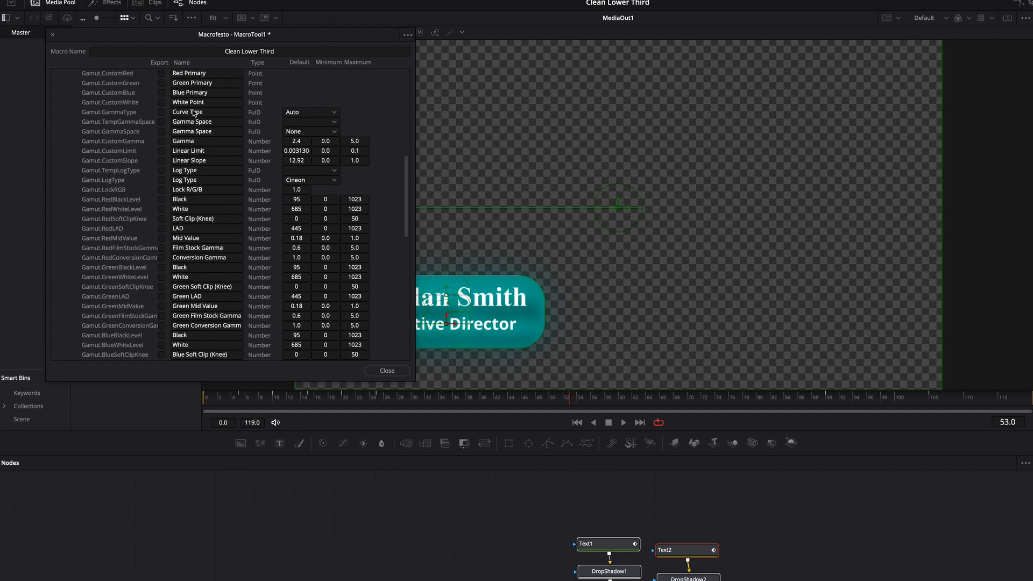
scroll(193, 113, down, 12)
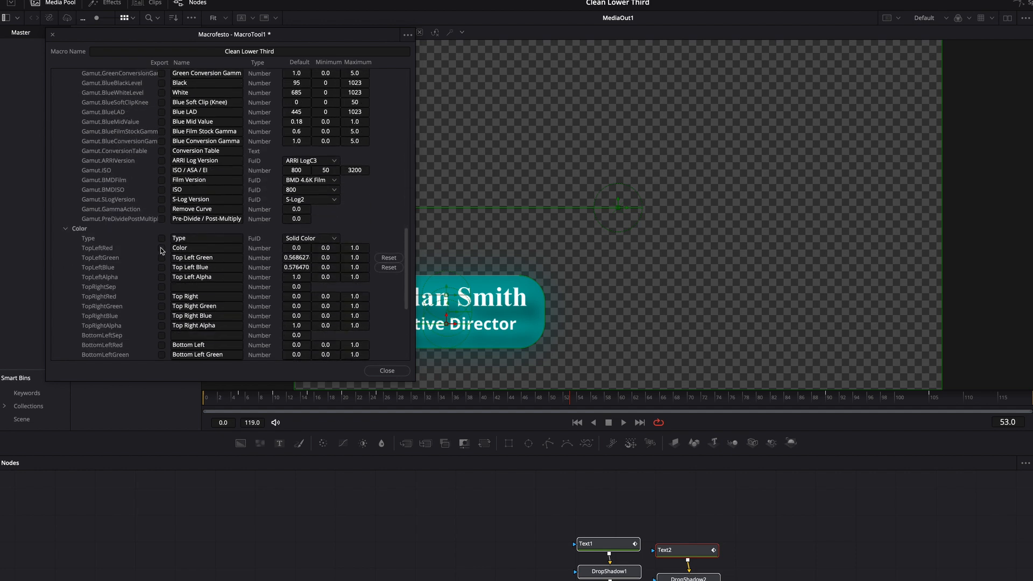
scroll(100, 129, up, 20)
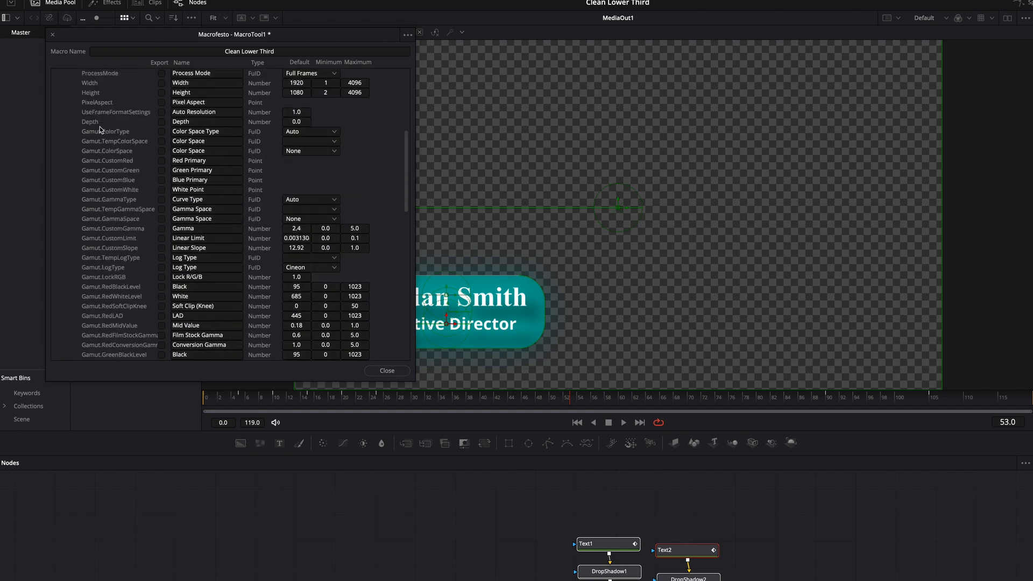
click(56, 229)
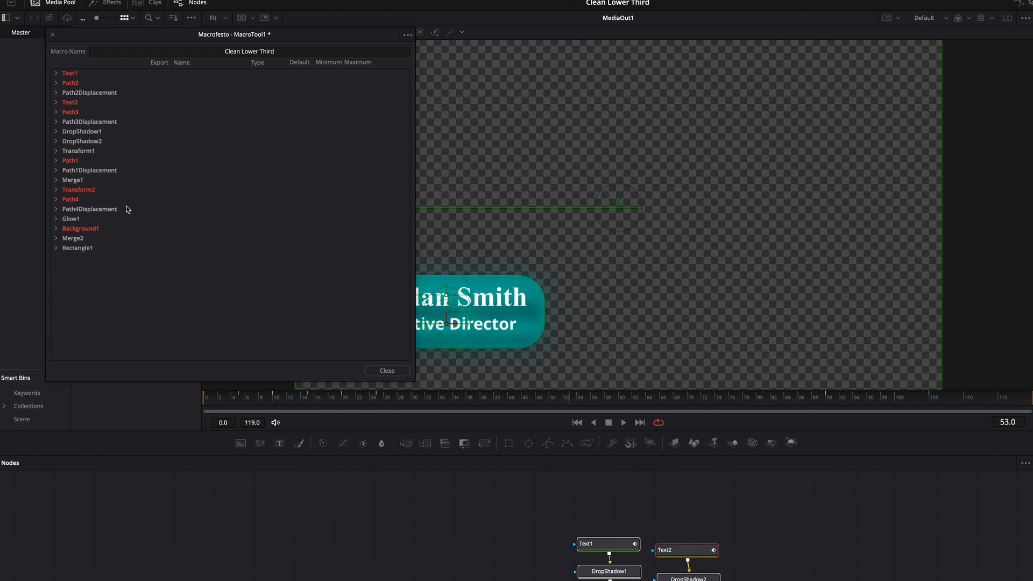
Mark Rectangle1's Width and Height parameters for export in the macro
click(56, 249)
scroll(114, 250, down, 6)
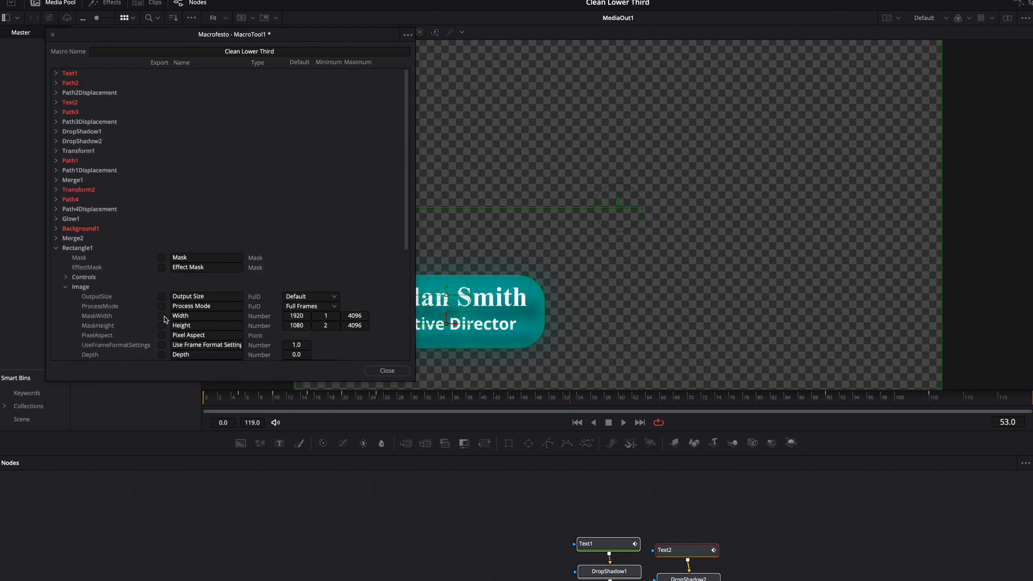
click(163, 317)
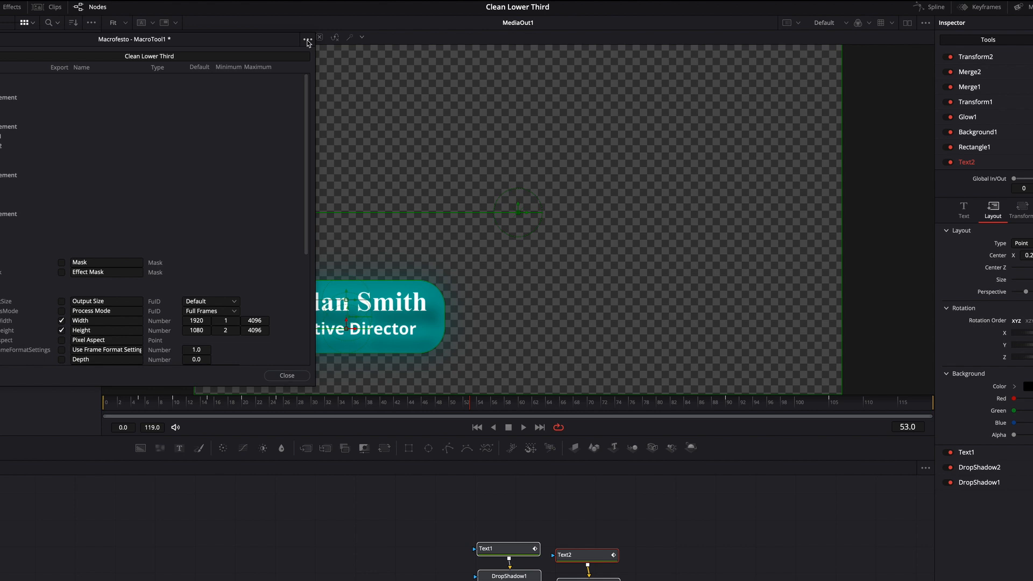
Save the macro as a group named Clean Lower Third in Templates/Edit/Titles/Transform Edit Titles, and close the macro editor
click(408, 35)
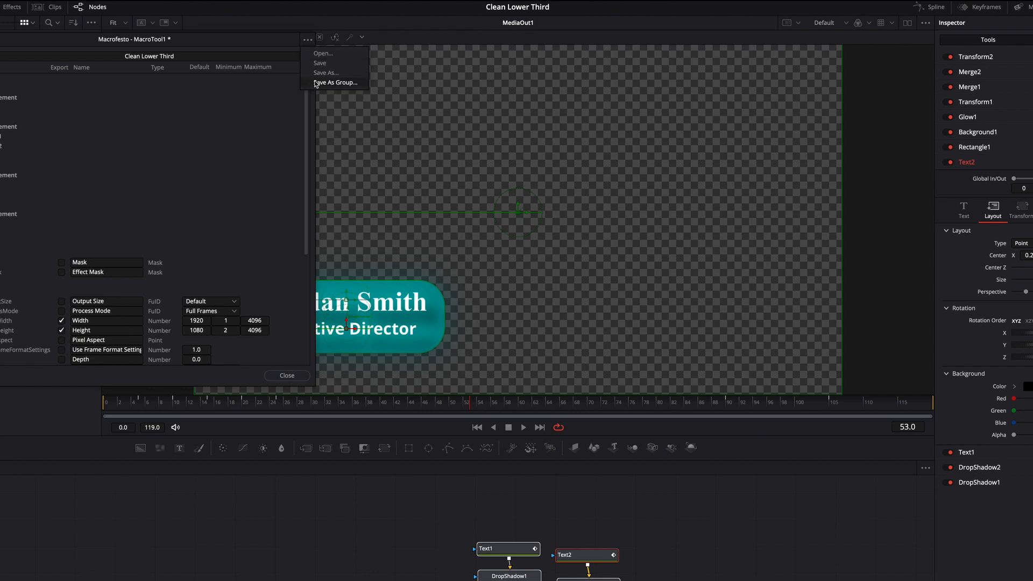
click(336, 82)
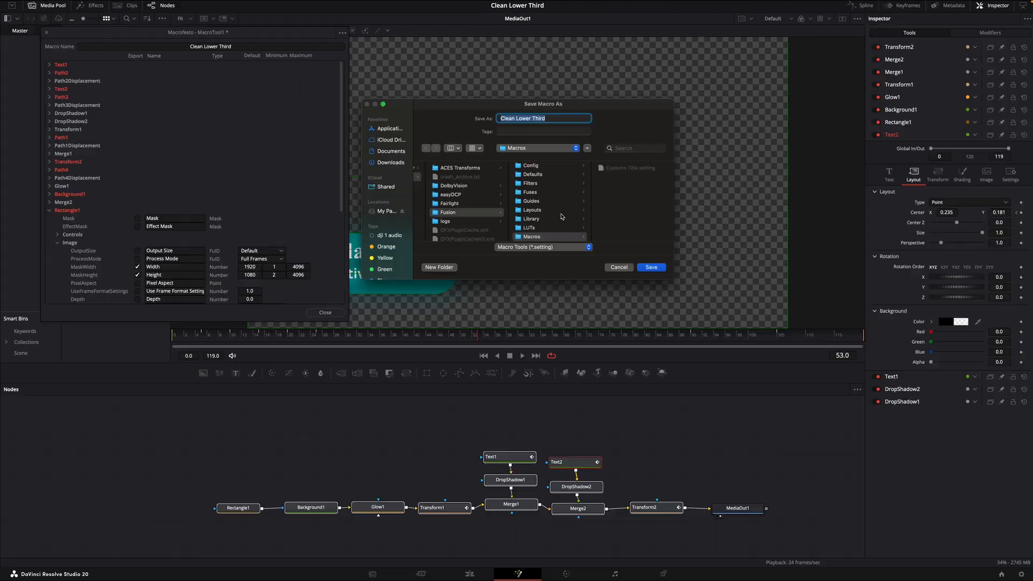
scroll(562, 218, down, 5)
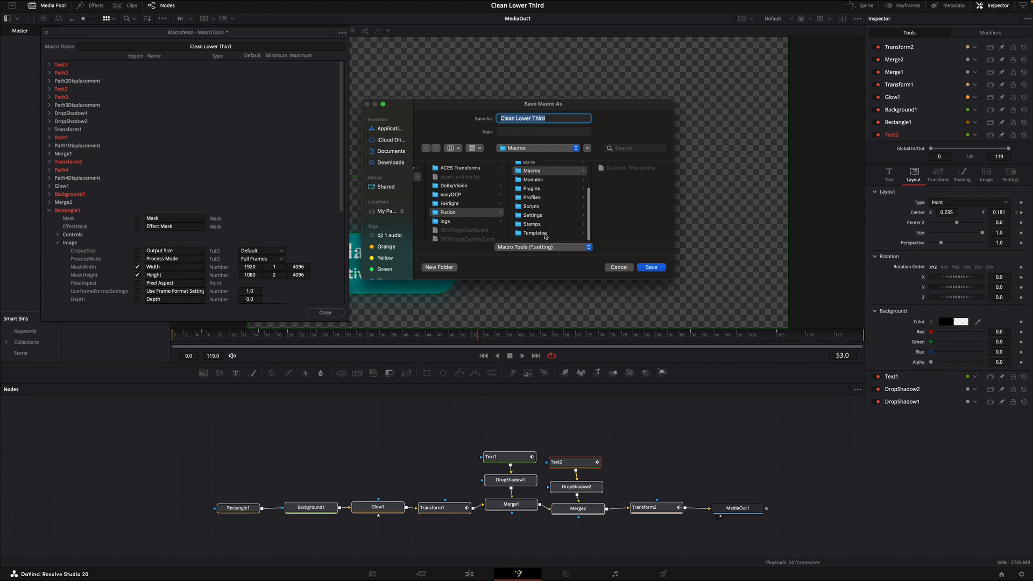
click(545, 234)
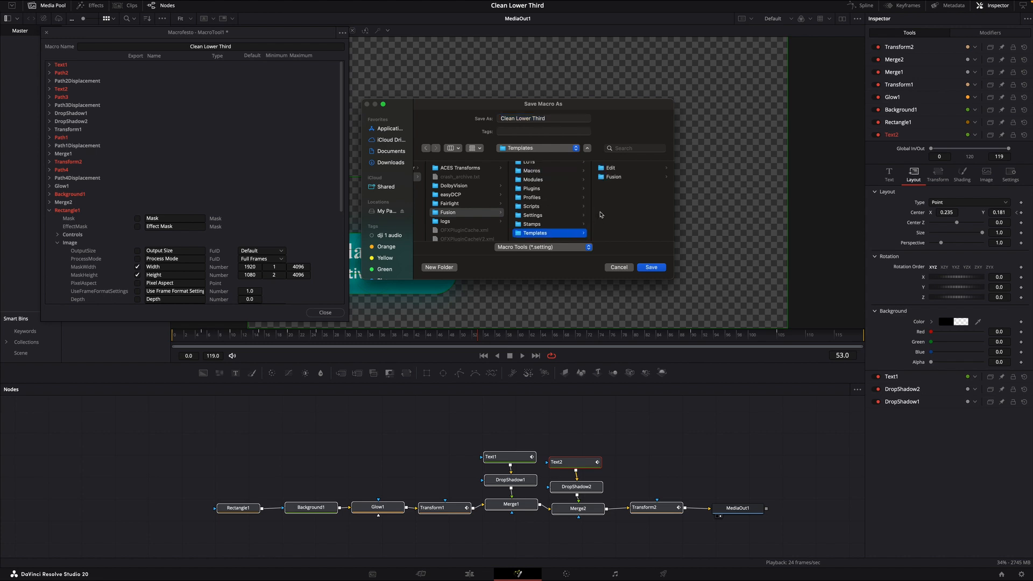
click(610, 167)
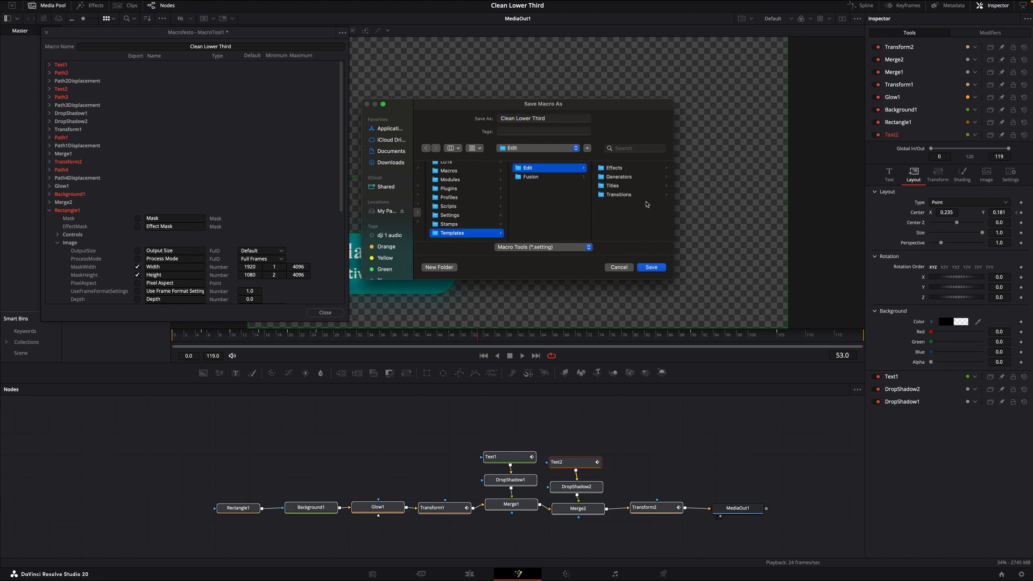
click(614, 187)
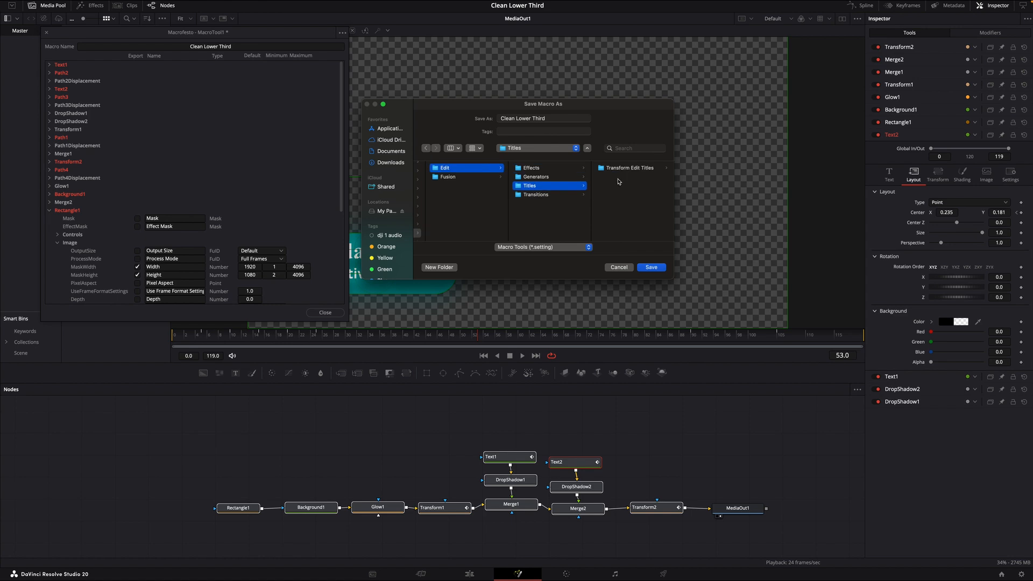
click(620, 169)
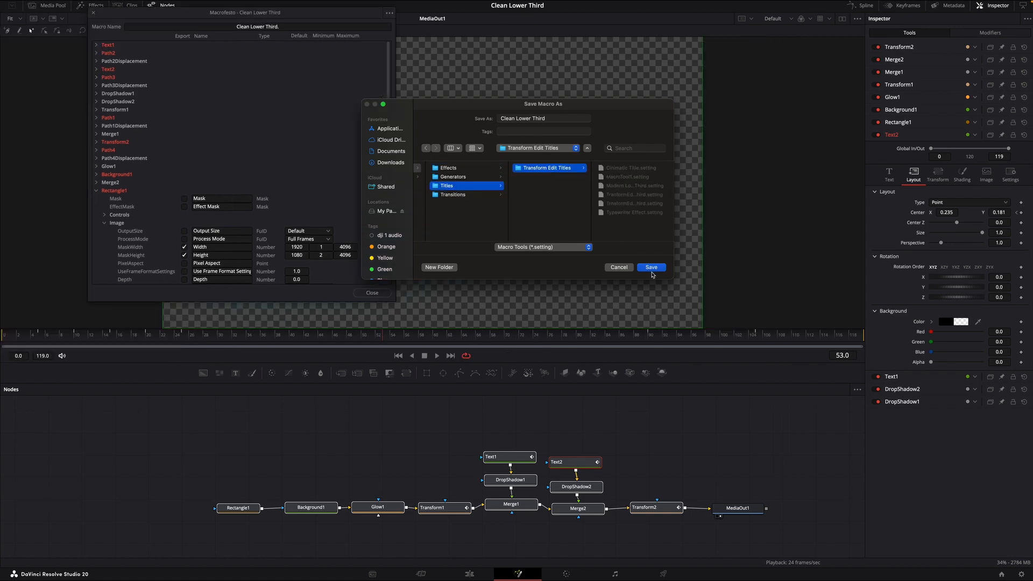
click(651, 268)
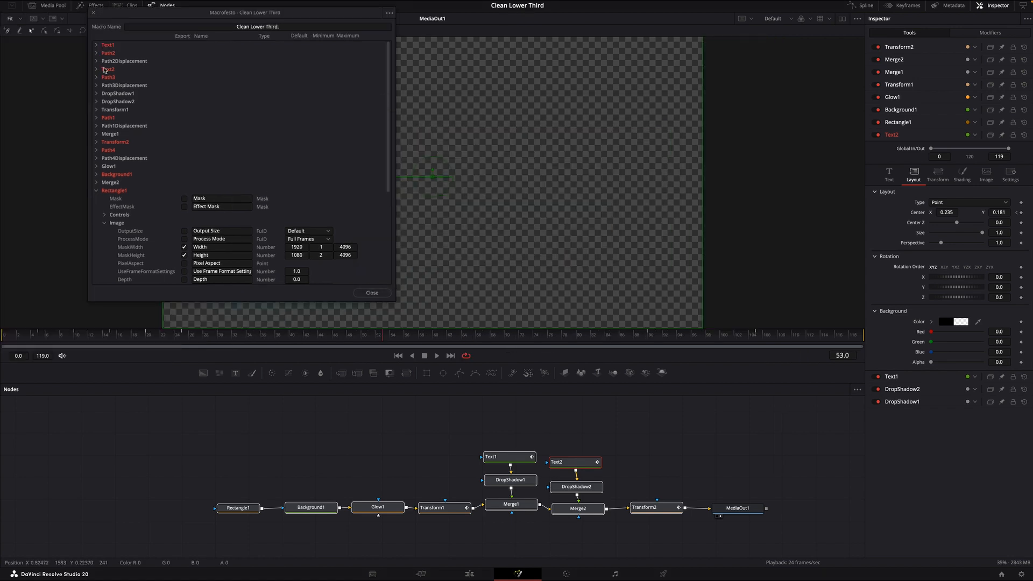
click(373, 294)
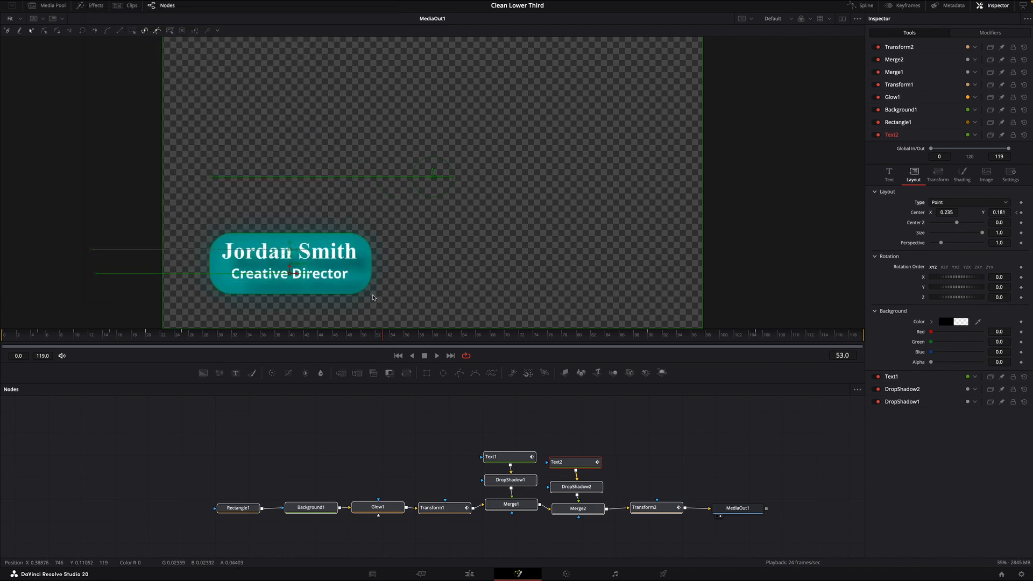
On the Edit page, find the Clean Lower Third title and place it on Video 1 after the Fusion Composition clip, leaving a gap
click(469, 573)
click(90, 6)
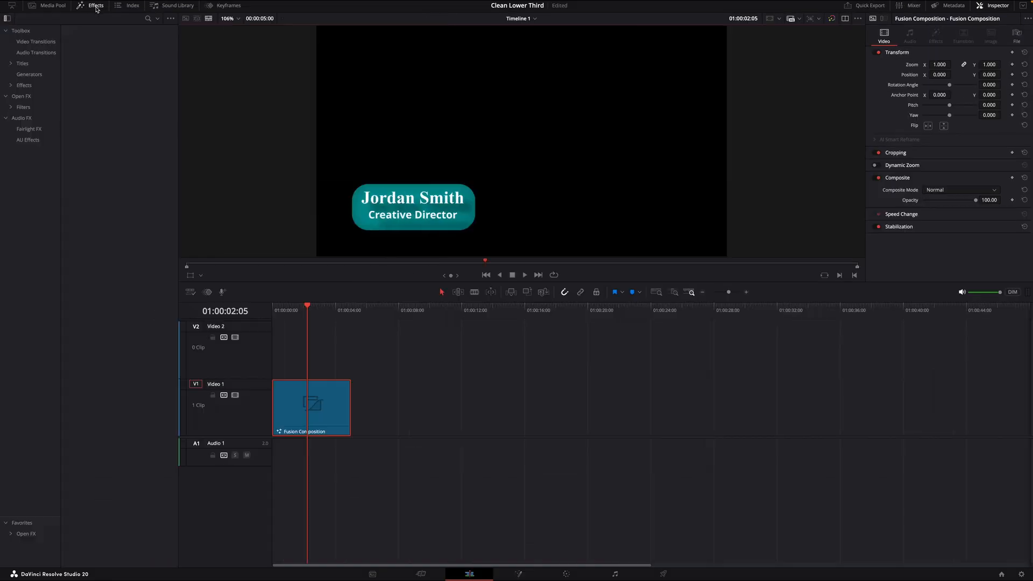
click(27, 64)
scroll(90, 207, down, 15)
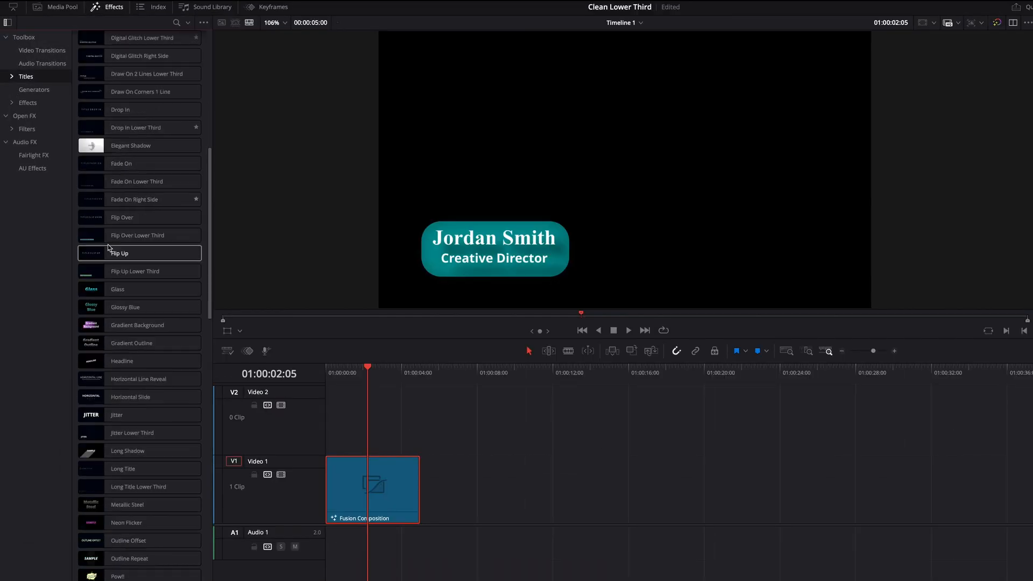
scroll(108, 248, down, 10)
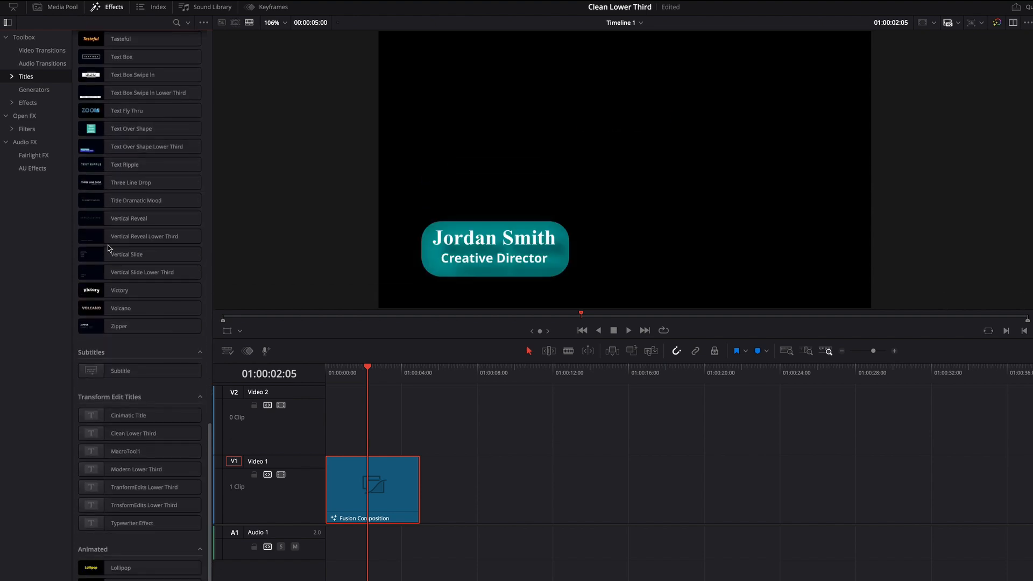
scroll(109, 248, down, 3)
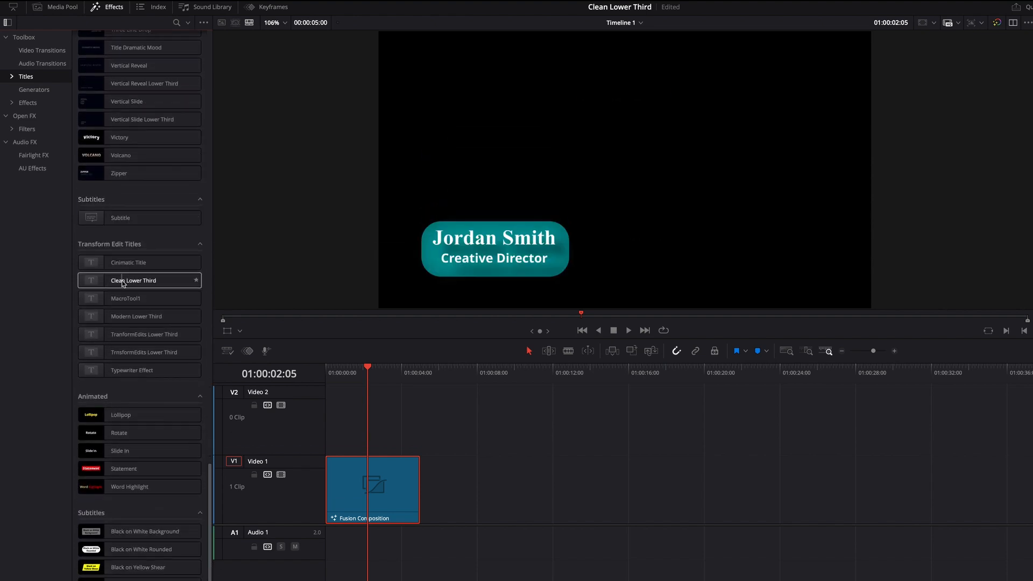
drag(122, 281, 460, 495)
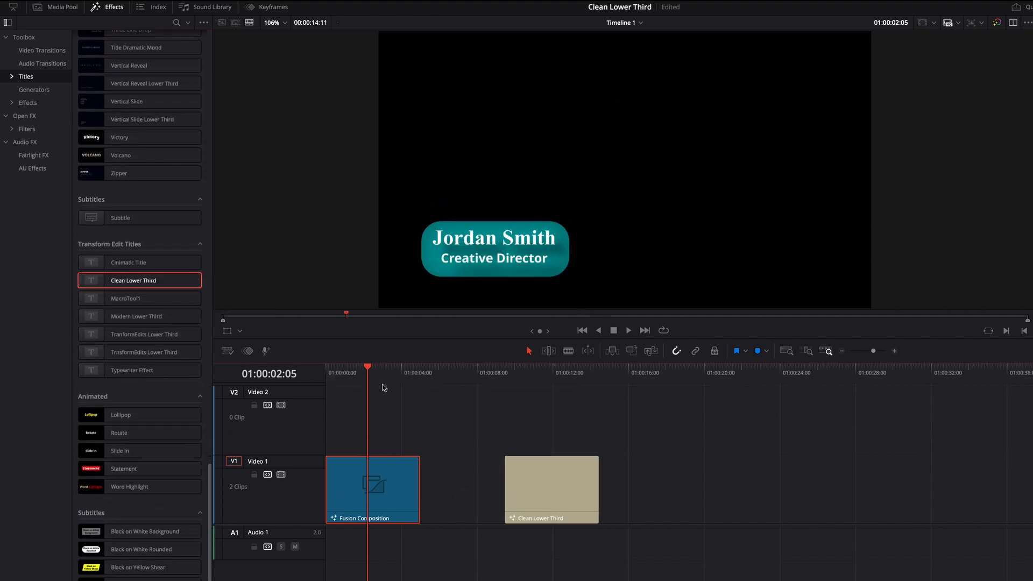
Replace the name line of the placed Clean Lower Third clip with another full name and set its size to about 0.0827
drag(371, 372, 518, 371)
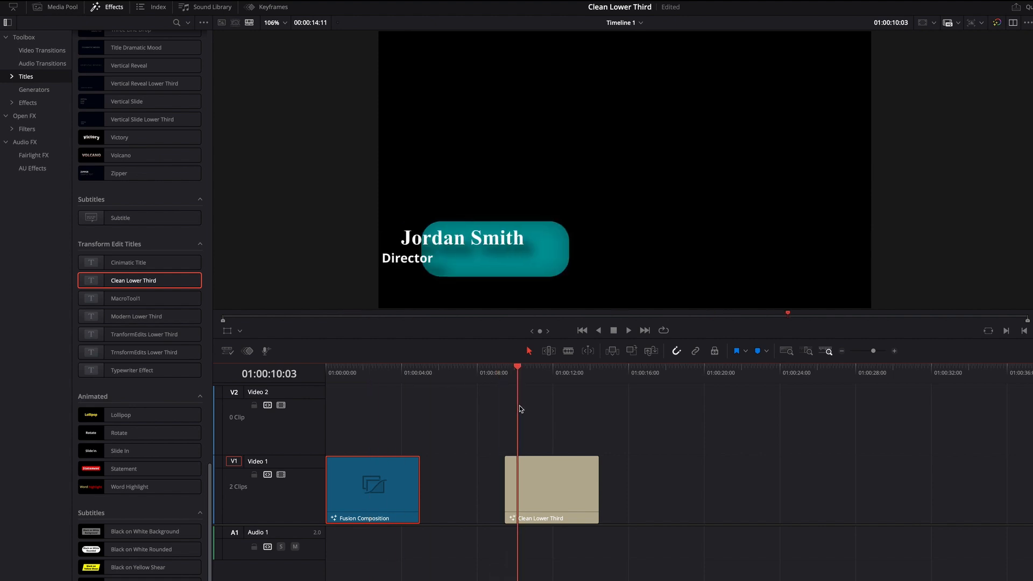
click(557, 490)
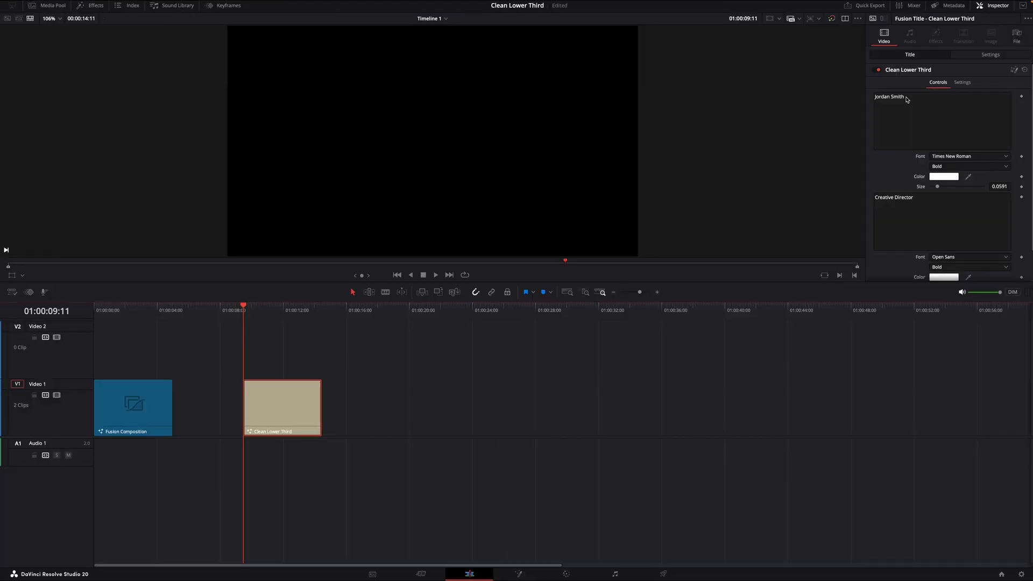
click(907, 99)
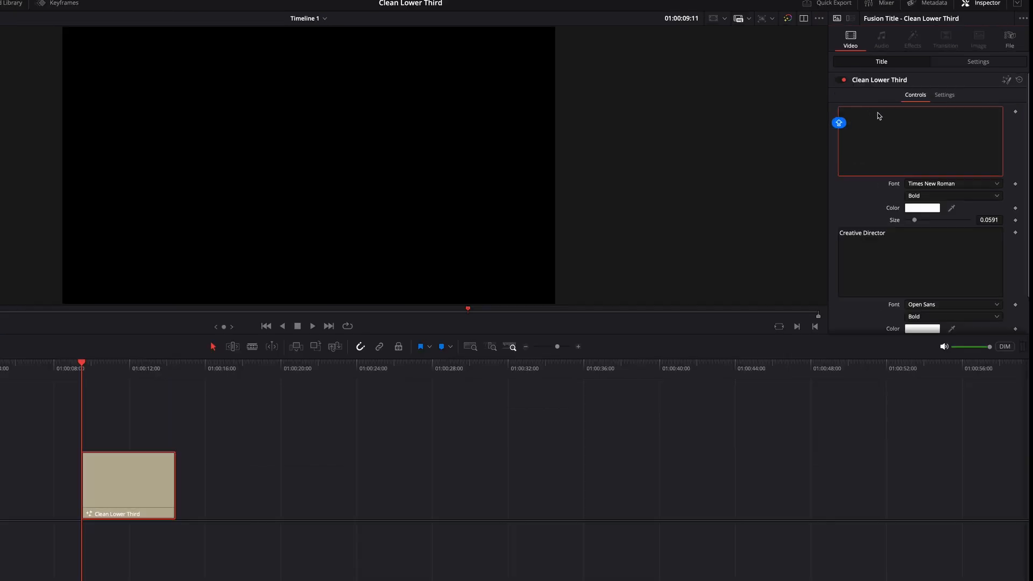
text(John Doe)
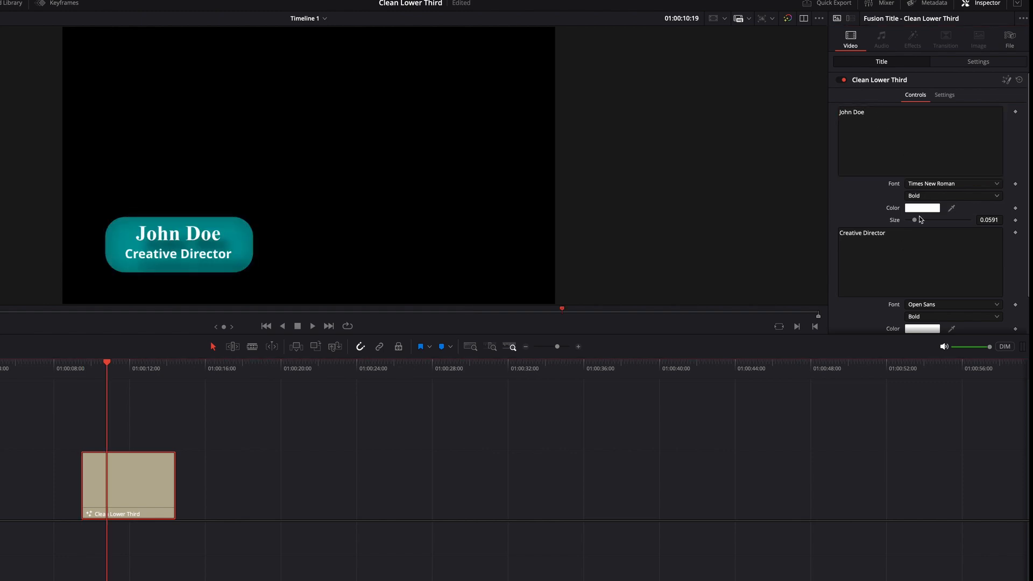
drag(916, 221, 920, 221)
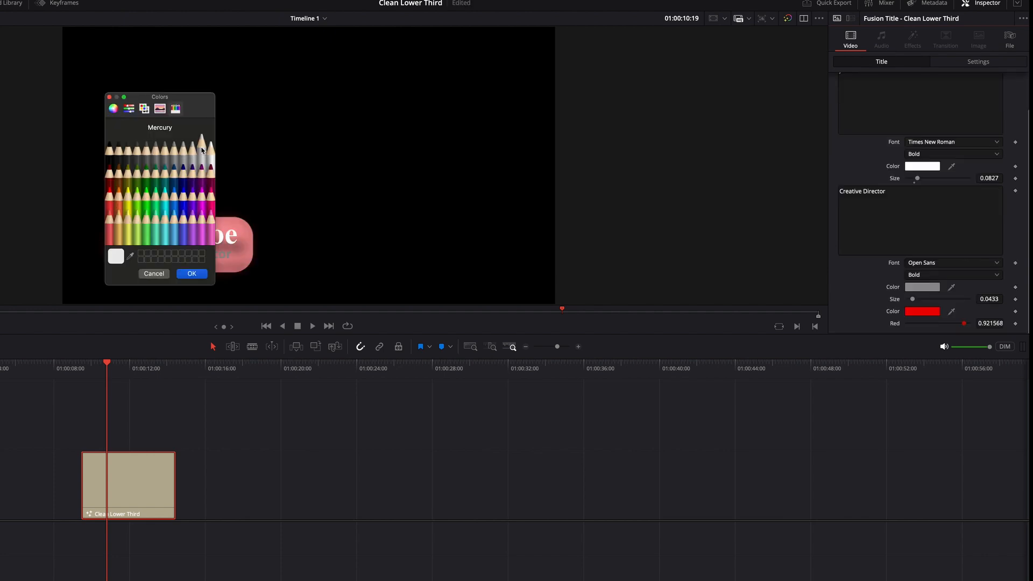
Change the lower third's background color to the Nickel gray swatch
click(192, 152)
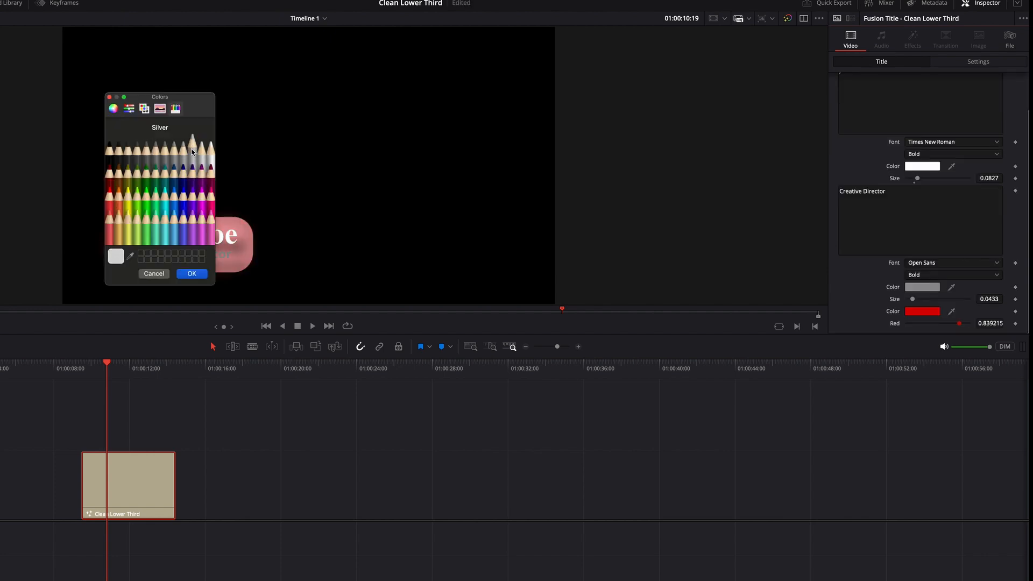
click(184, 154)
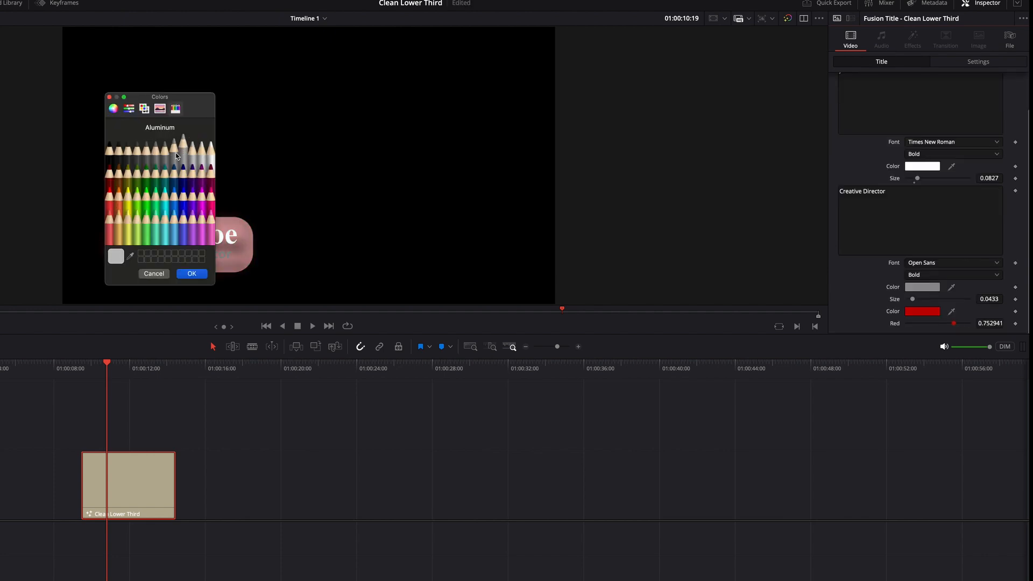
click(176, 156)
click(165, 156)
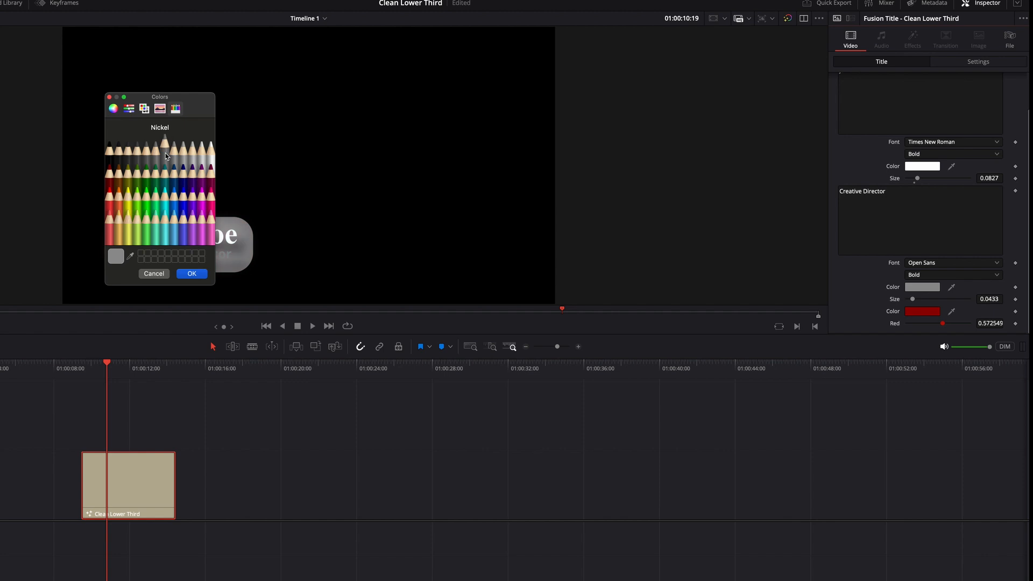
click(199, 275)
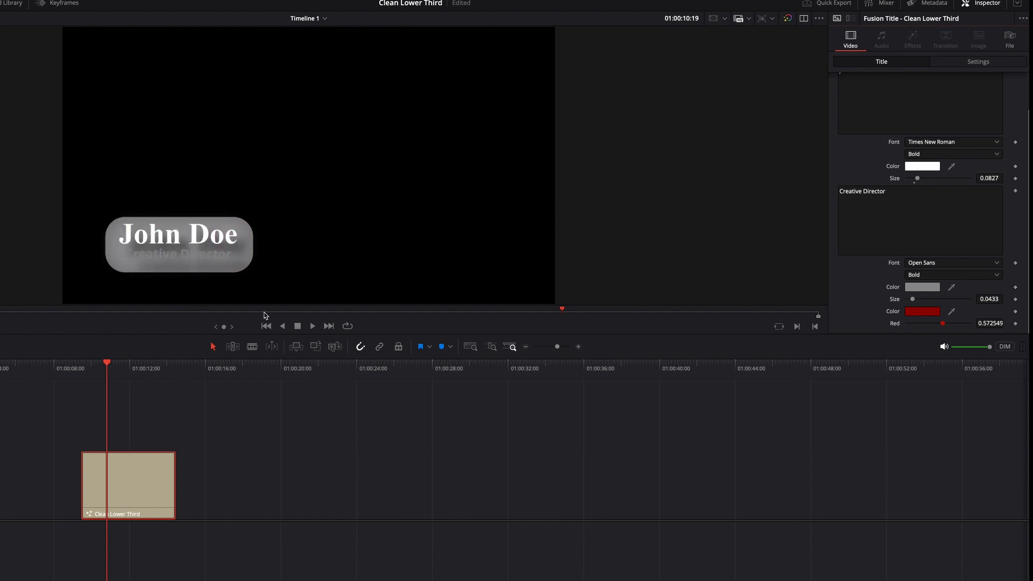
Set the "Creative Director" text color to Tangerine and play the lower third from the start of its clip
click(929, 286)
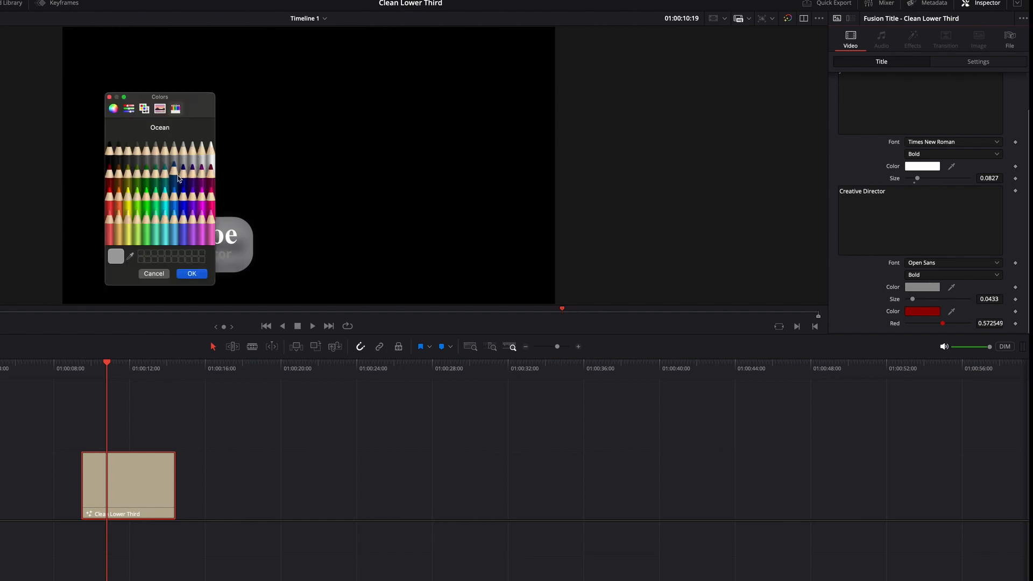
click(116, 194)
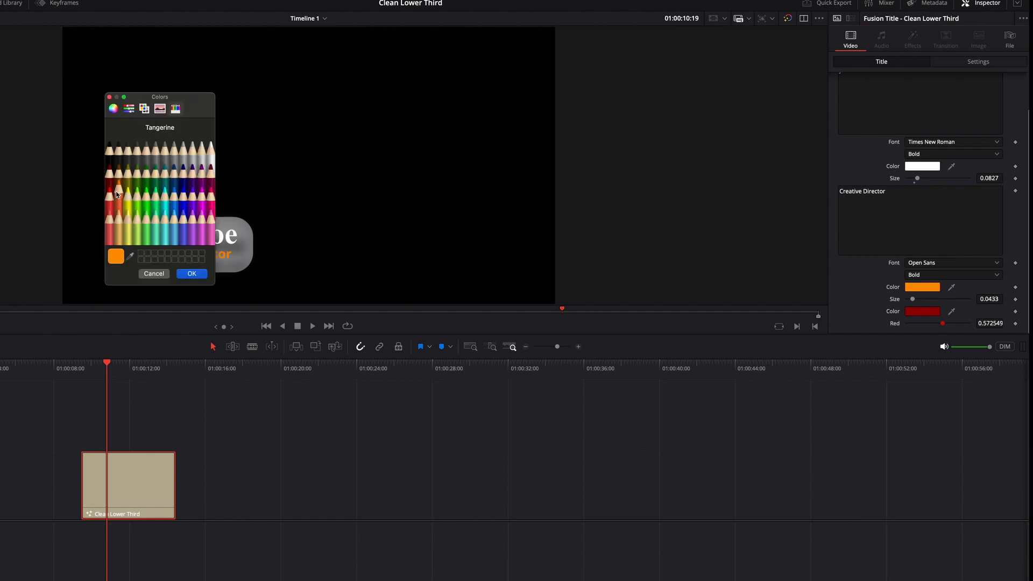
click(197, 274)
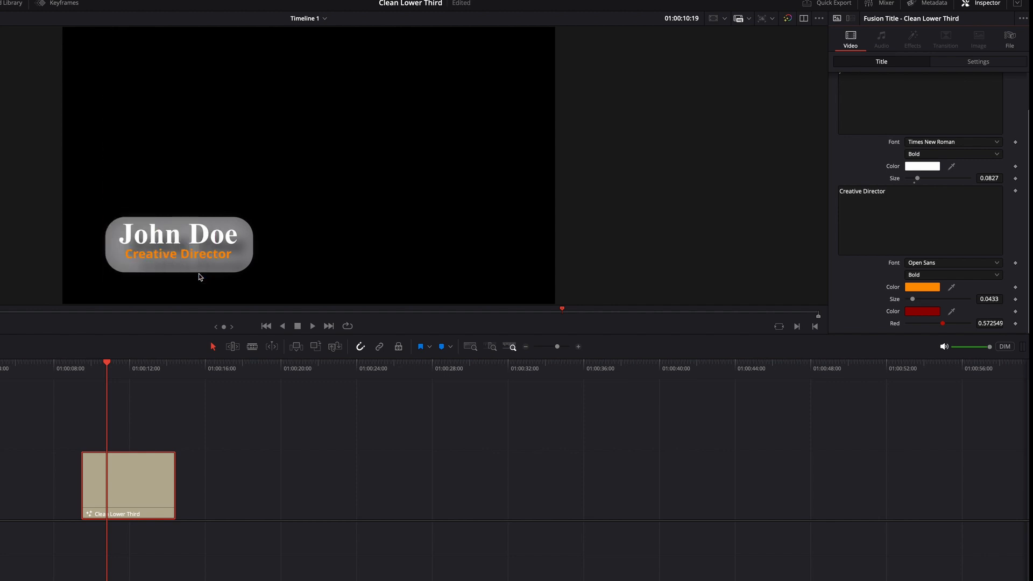
click(81, 368)
key(space)
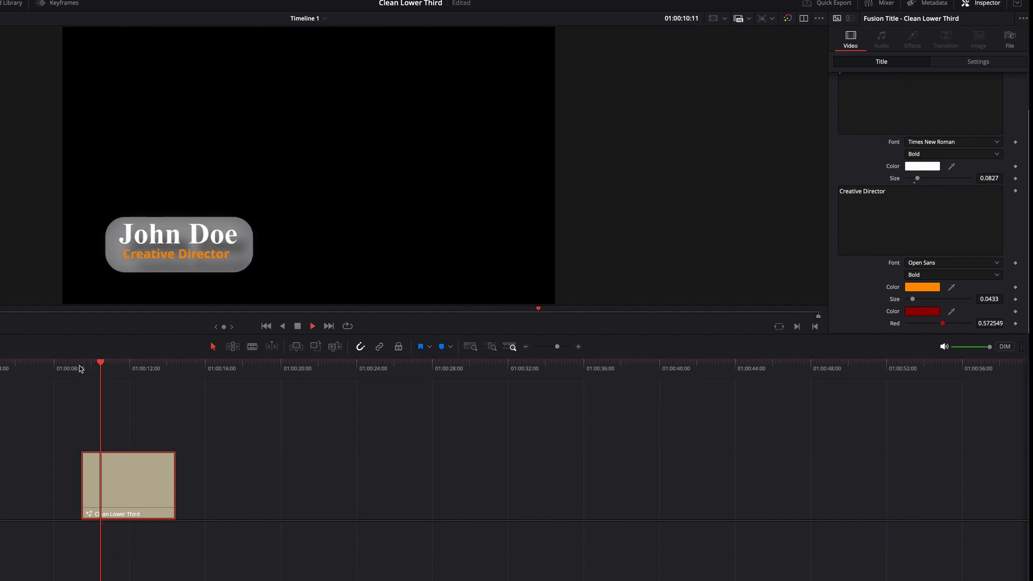